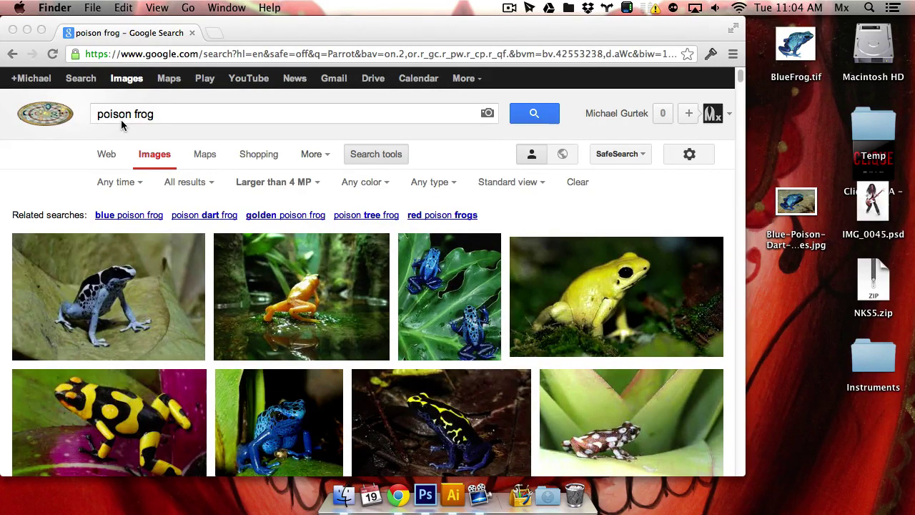
Scroll through the 'poison frog' image results to find the blue frog on a rock
{"action": "scroll", "coordinate": [321, 300], "scroll_direction": "down", "scroll_amount": 5}
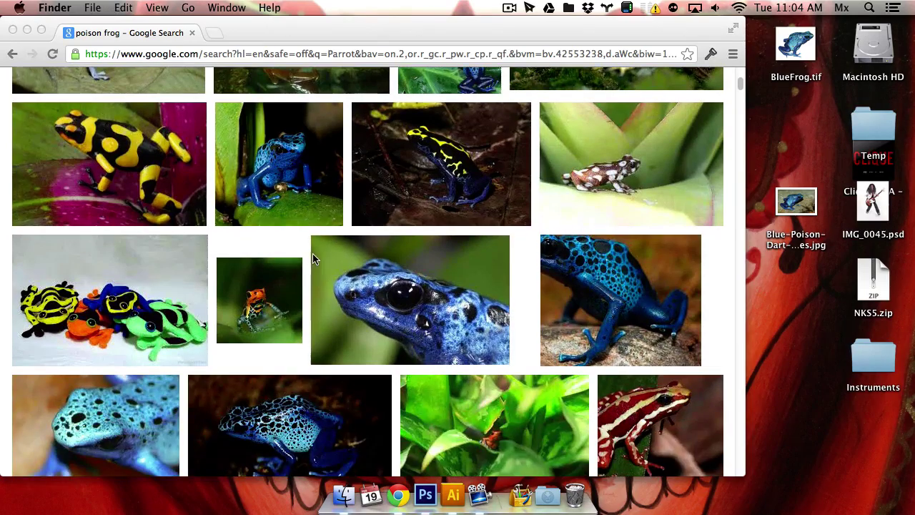
{"action": "scroll", "coordinate": [301, 363], "scroll_direction": "down", "scroll_amount": 5}
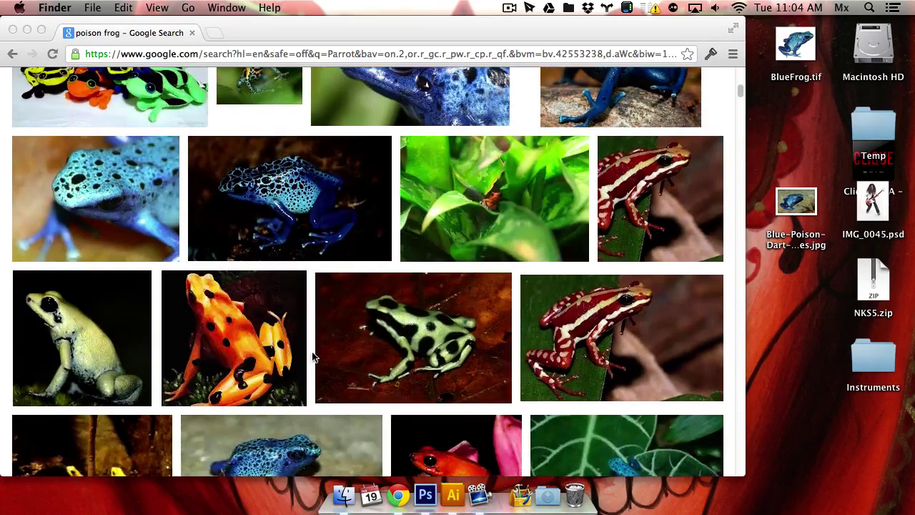
{"action": "scroll", "coordinate": [319, 320], "scroll_direction": "down", "scroll_amount": 7}
{"action": "scroll", "coordinate": [350, 300], "scroll_direction": "up", "scroll_amount": 3}
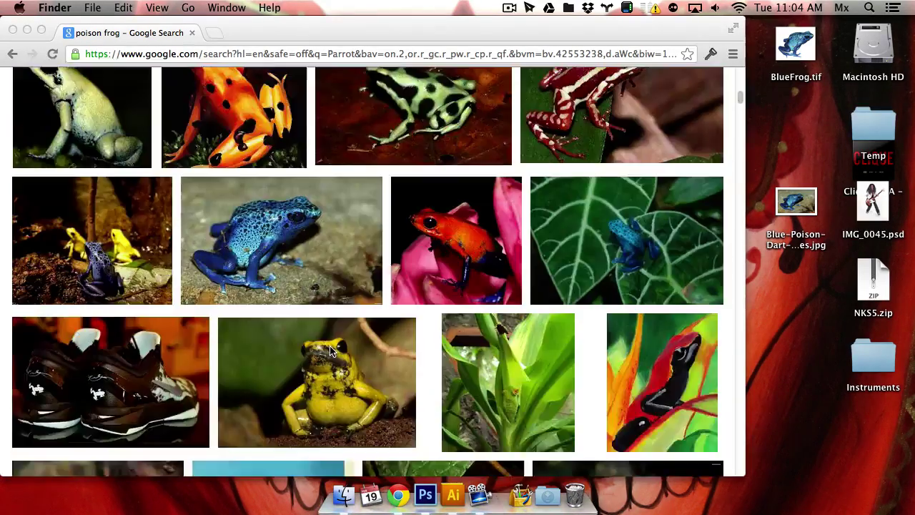
{"action": "scroll", "coordinate": [379, 282], "scroll_direction": "up", "scroll_amount": 6}
{"action": "scroll", "coordinate": [401, 276], "scroll_direction": "down", "scroll_amount": 7}
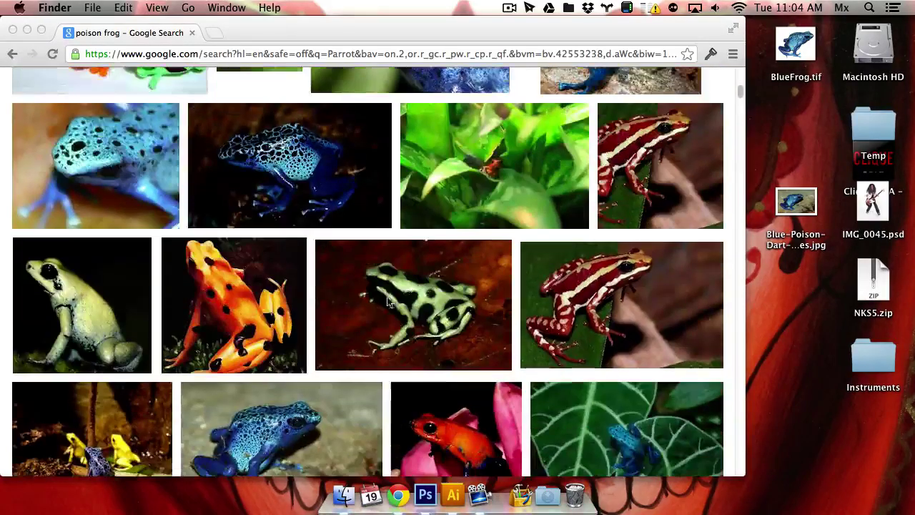
Open the blue frog's full-size original photo from pxleyes.com, cancelling an initial save attempt
{"action": "right_click", "coordinate": [332, 228]}
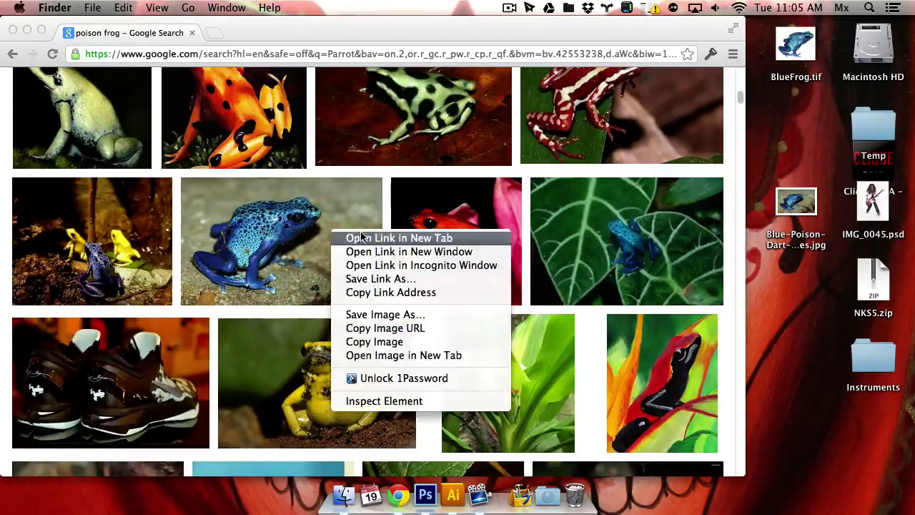
{"action": "left_click", "coordinate": [354, 314]}
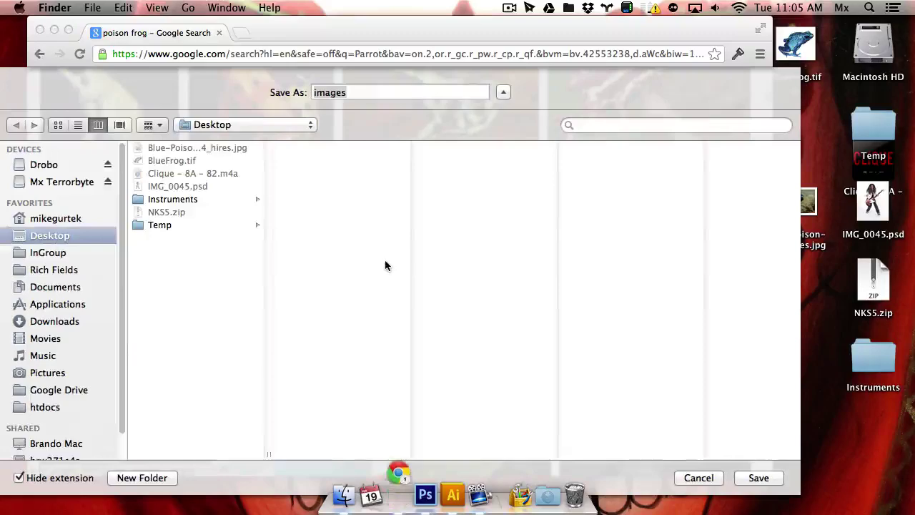
{"action": "left_click", "coordinate": [699, 478]}
{"action": "left_click", "coordinate": [347, 266]}
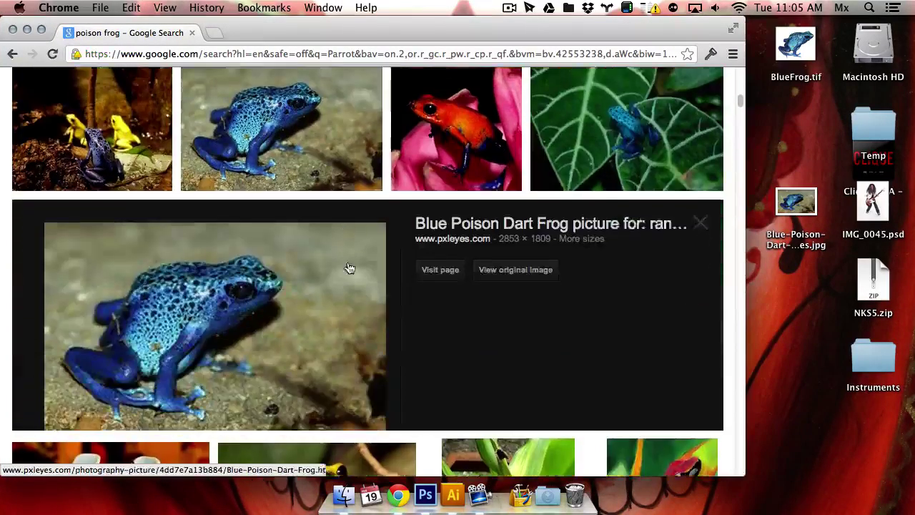
{"action": "left_click", "coordinate": [506, 254]}
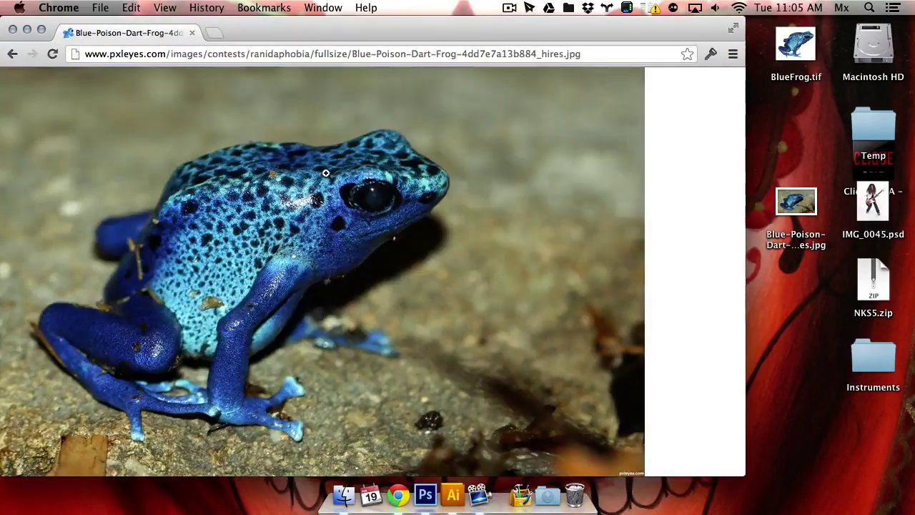
Toggle the frog photo between actual size and fit-to-window to inspect its detail
{"action": "left_click", "coordinate": [311, 220]}
{"action": "left_click", "coordinate": [334, 229]}
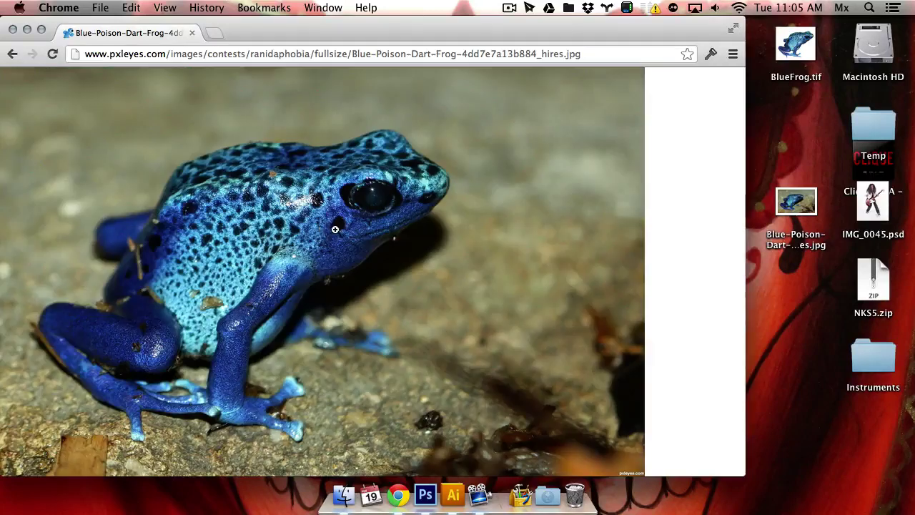
{"action": "left_click", "coordinate": [327, 228]}
{"action": "left_click", "coordinate": [320, 229]}
{"action": "left_click", "coordinate": [262, 252]}
{"action": "left_click", "coordinate": [299, 263]}
{"action": "right_click", "coordinate": [269, 190]}
{"action": "left_click", "coordinate": [200, 267]}
{"action": "left_click", "coordinate": [251, 243]}
{"action": "left_click", "coordinate": [251, 244]}
Cancel saving the frog photo again and Quick Look the frog jpg already on the desktop
{"action": "right_click", "coordinate": [274, 224]}
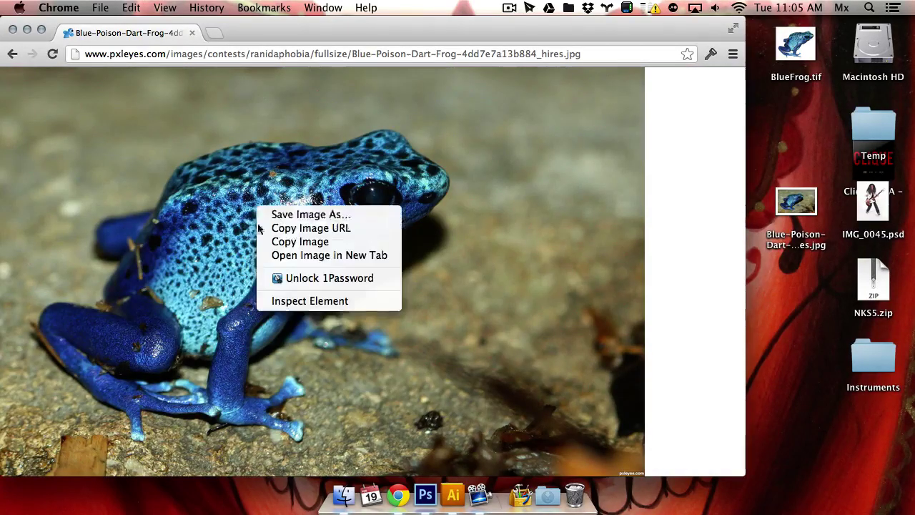
{"action": "left_click", "coordinate": [307, 212]}
{"action": "left_click", "coordinate": [697, 478]}
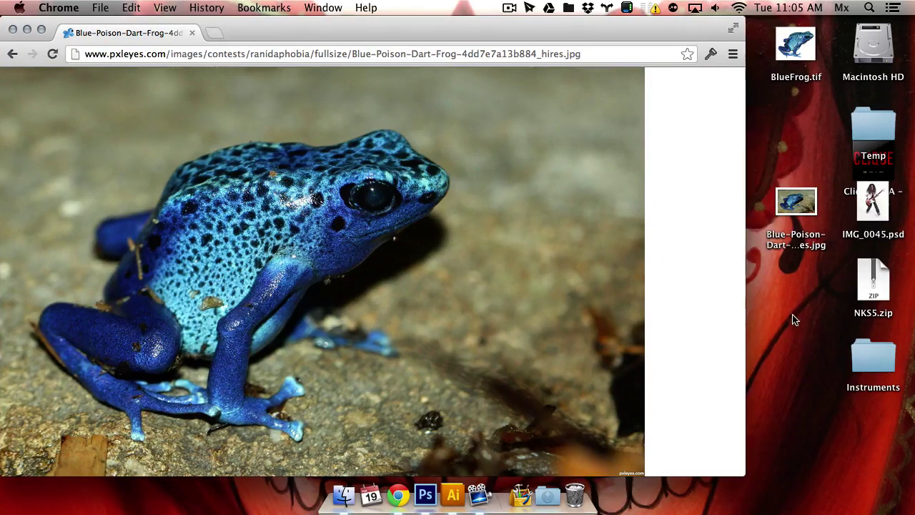
{"action": "left_click", "coordinate": [785, 207]}
{"action": "key", "text": "space"}
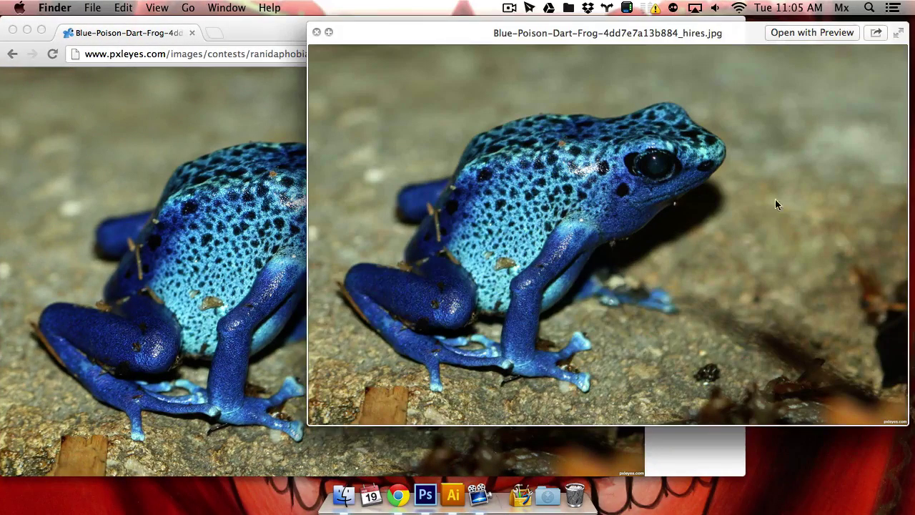
{"action": "key", "text": "space"}
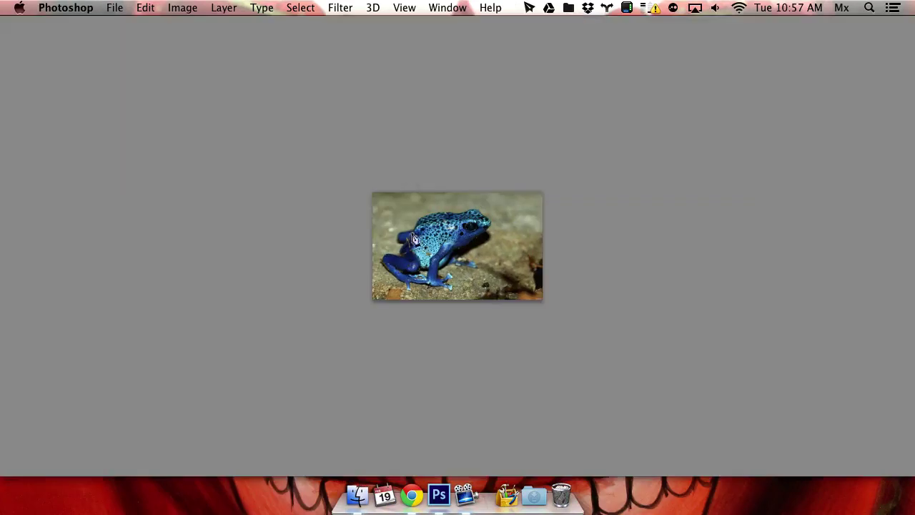
Zoom in closely on the frog and hide the panels for an uncluttered view
{"action": "left_click", "coordinate": [432, 254]}
{"action": "key", "text": "Tab"}
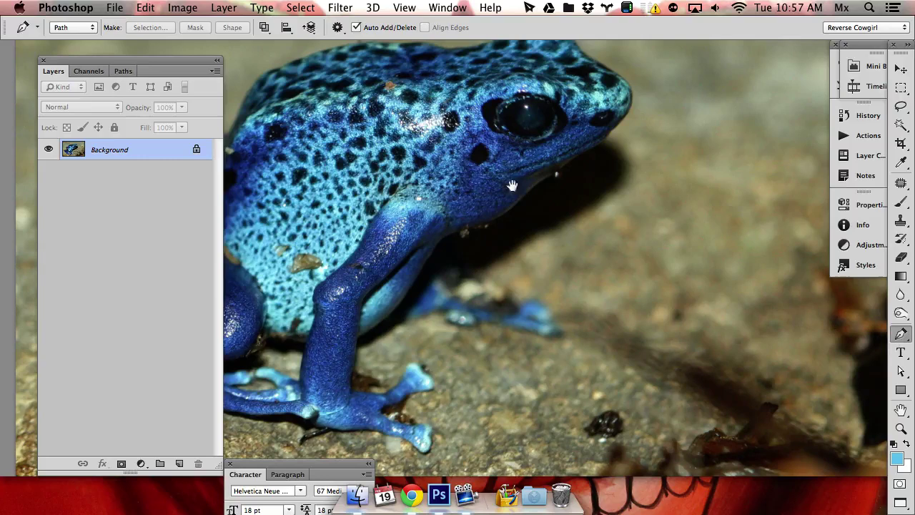
{"action": "scroll", "coordinate": [429, 157], "scroll_direction": "up", "scroll_amount": 5}
{"action": "left_click", "coordinate": [384, 141]}
{"action": "key", "text": "Tab"}
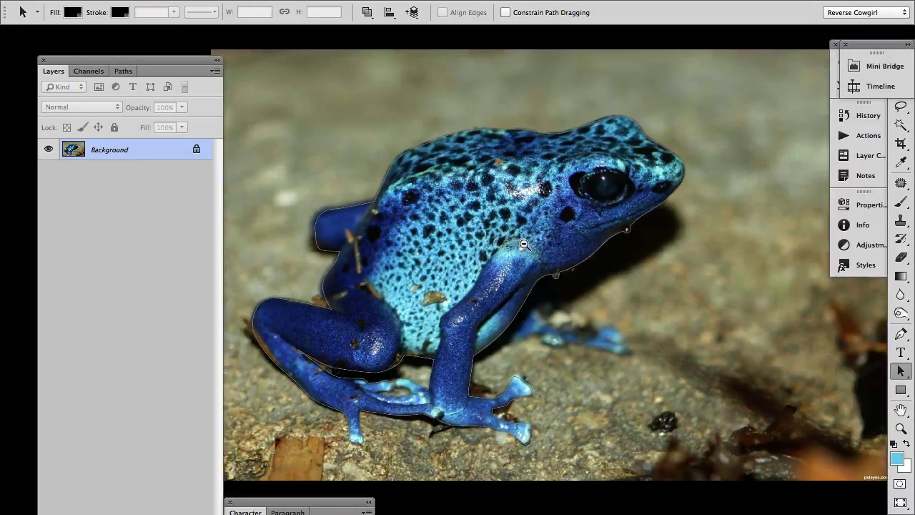
Select the whole frog path and set its path operation to Exclude Overlapping Shapes
{"action": "left_click", "coordinate": [528, 248], "text": "alt"}
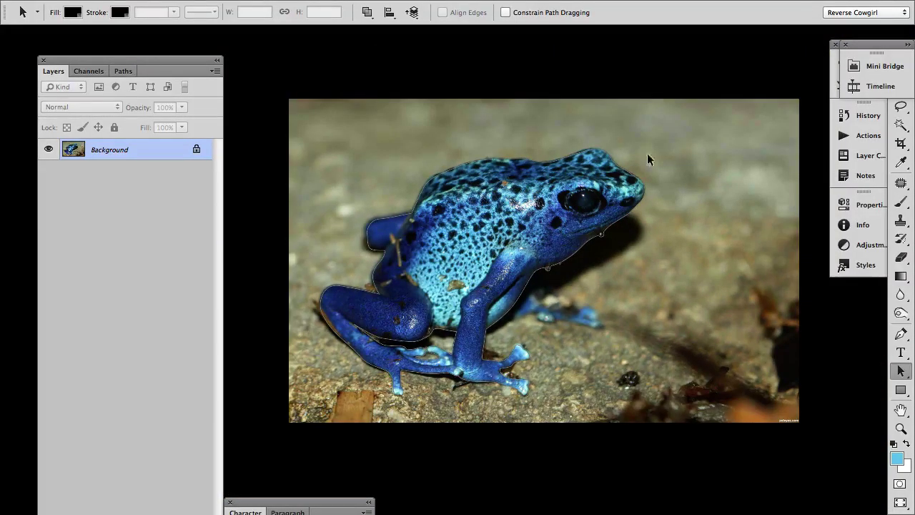
{"action": "left_click_drag", "start_coordinate": [257, 61], "coordinate": [747, 432]}
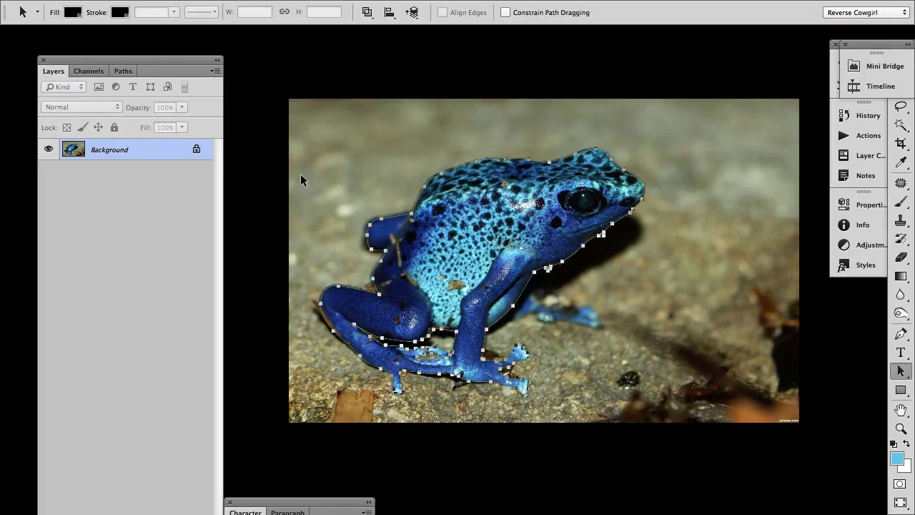
{"action": "left_click", "coordinate": [367, 13]}
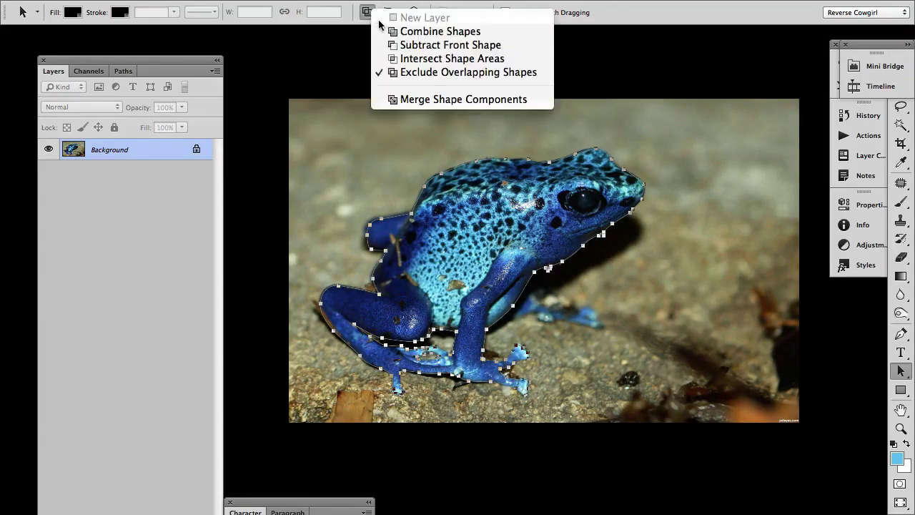
{"action": "left_click", "coordinate": [486, 72]}
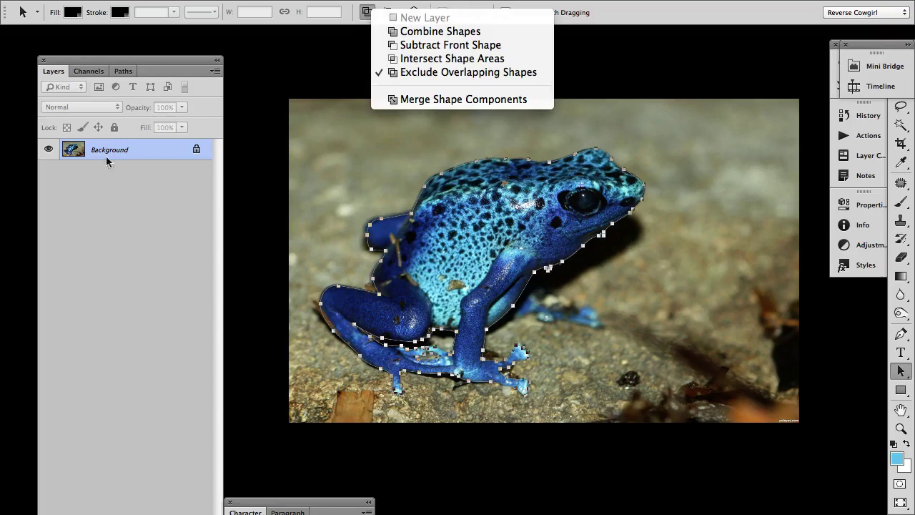
Load the Work Path as a selection around the frog and return to the Layers list
{"action": "left_click", "coordinate": [124, 71]}
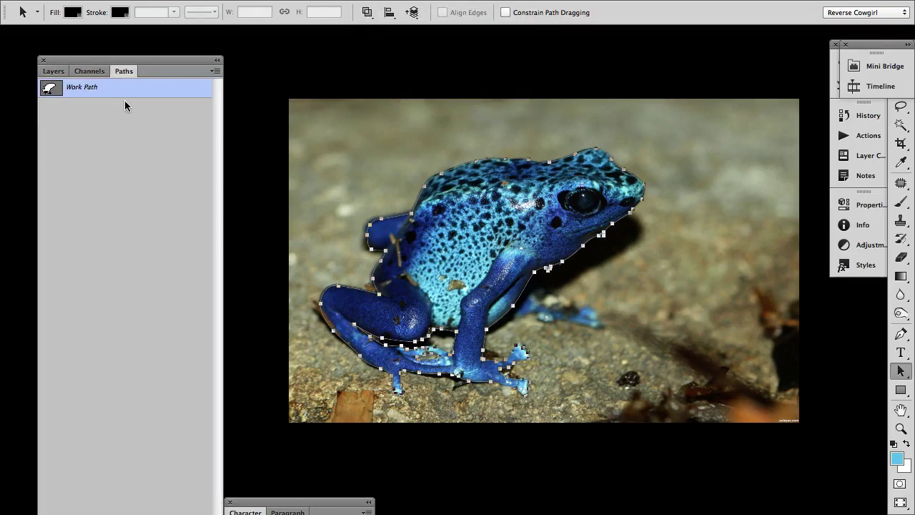
{"action": "left_click", "coordinate": [52, 90], "text": "ctrl"}
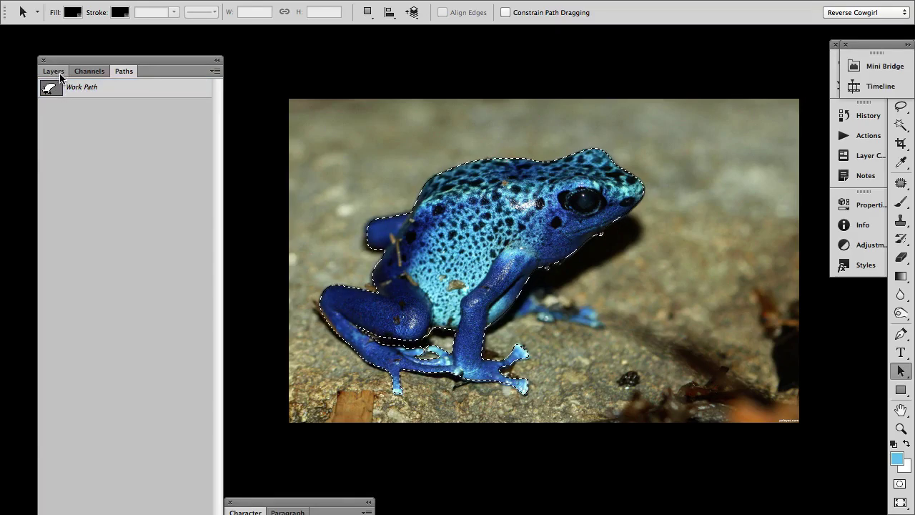
{"action": "left_click", "coordinate": [53, 71]}
{"action": "left_click_drag", "start_coordinate": [86, 150], "coordinate": [166, 401]}
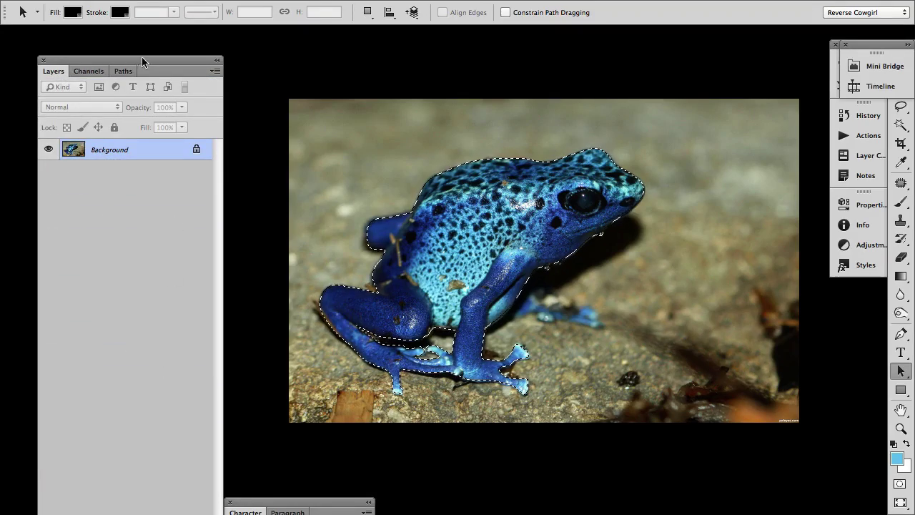
{"action": "left_click_drag", "start_coordinate": [142, 61], "coordinate": [142, 30]}
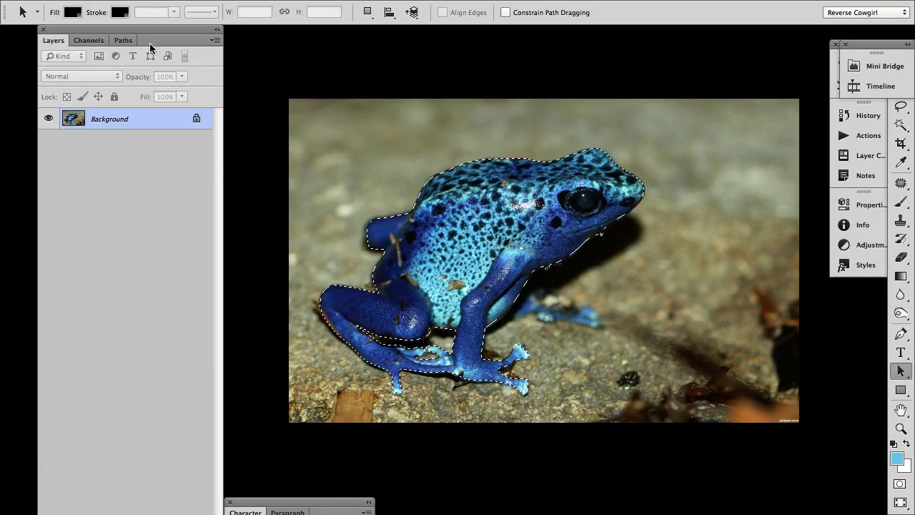
{"action": "left_click_drag", "start_coordinate": [215, 34], "coordinate": [215, 46]}
{"action": "left_click", "coordinate": [214, 47]}
Duplicate the Background layer, mask the copy to the frog selection, and hide the original
{"action": "left_click", "coordinate": [49, 66]}
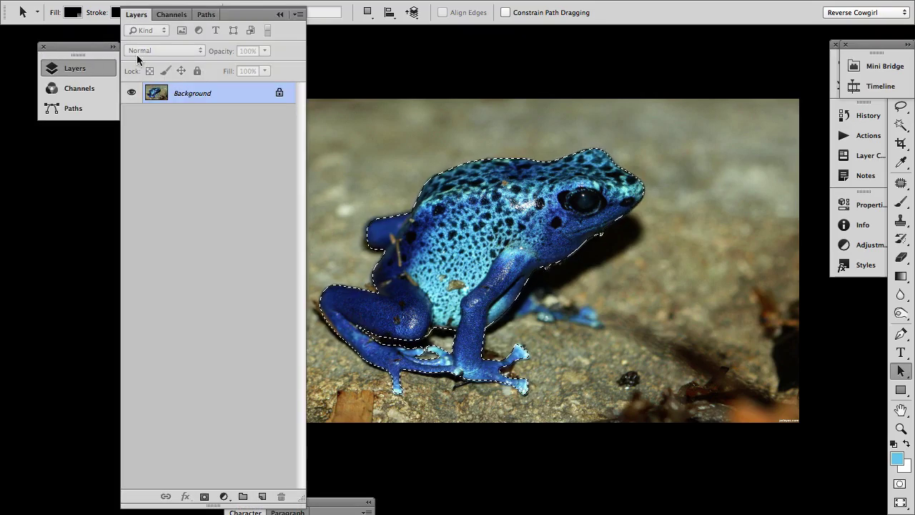
{"action": "left_click_drag", "start_coordinate": [190, 98], "coordinate": [263, 496]}
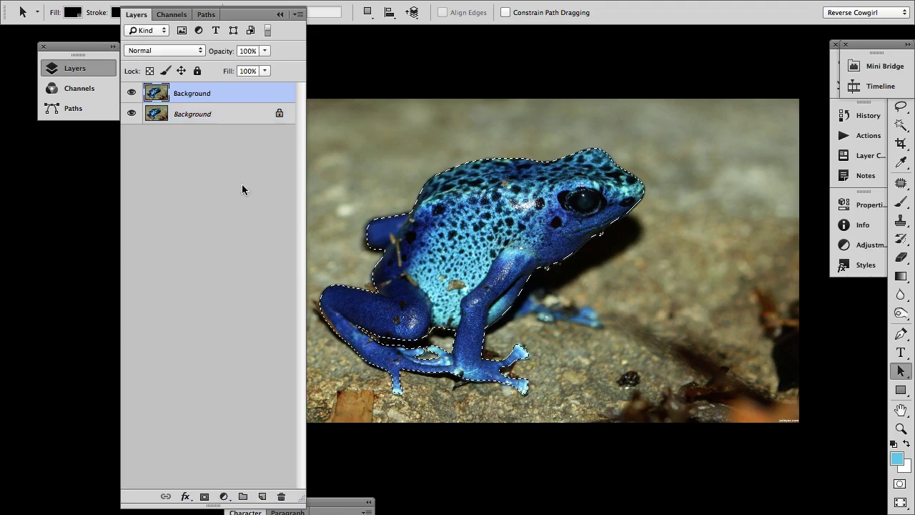
{"action": "left_click", "coordinate": [205, 497]}
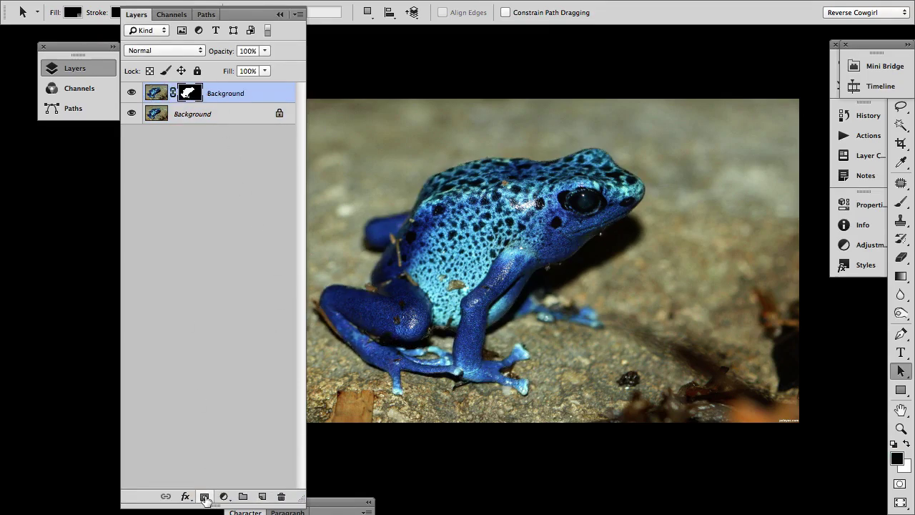
{"action": "left_click", "coordinate": [131, 114]}
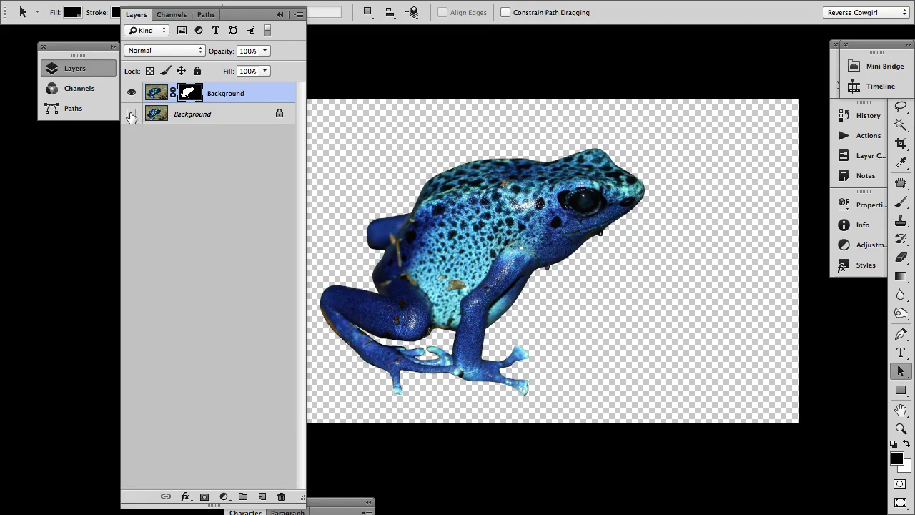
Toggle the original Background layer's visibility on and off to compare
{"action": "left_click", "coordinate": [131, 114]}
{"action": "left_click", "coordinate": [131, 115]}
{"action": "left_click", "coordinate": [131, 114]}
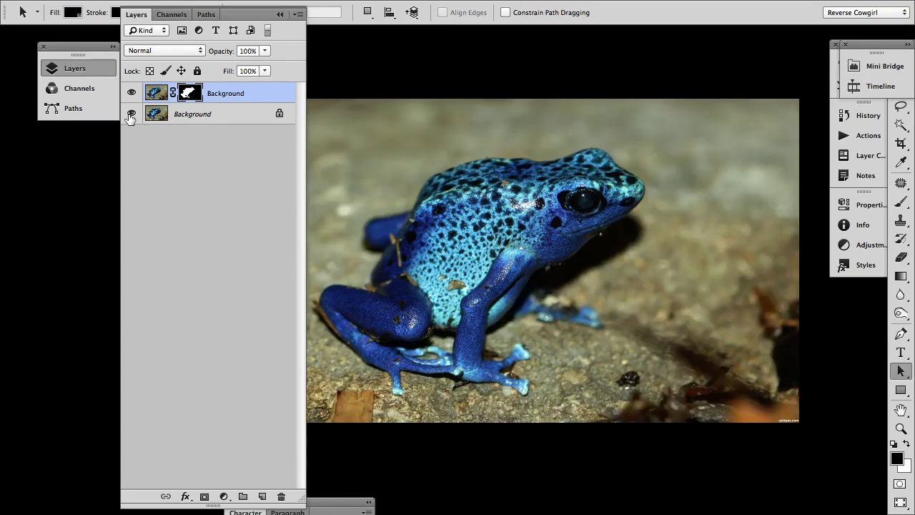
{"action": "left_click", "coordinate": [130, 115]}
Hide the Background layer and crop the canvas's left and right edges in toward the frog
{"action": "left_click", "coordinate": [131, 116]}
{"action": "left_click", "coordinate": [131, 115]}
{"action": "key", "text": "c"}
{"action": "left_click_drag", "start_coordinate": [768, 238], "coordinate": [630, 253]}
{"action": "left_click_drag", "start_coordinate": [380, 242], "coordinate": [387, 241]}
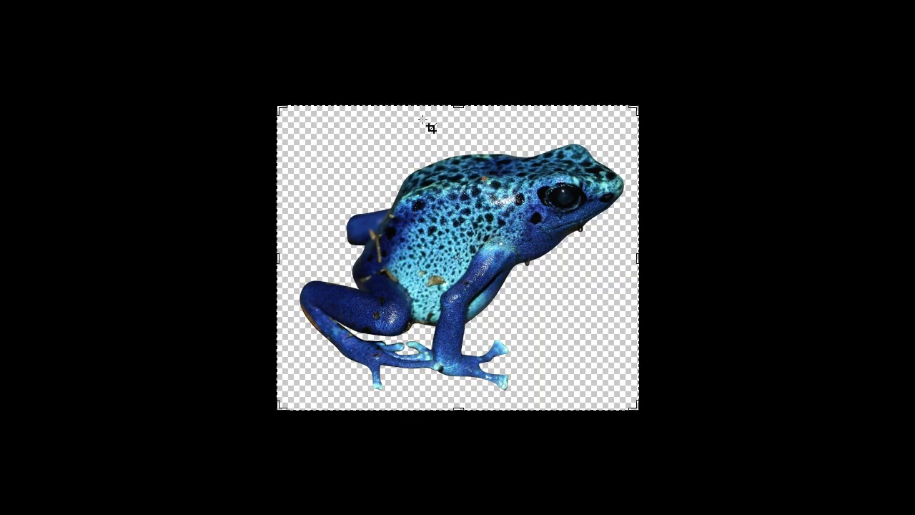
Save a copy as BlueFrog.tif in TIFF format with Layers unchecked
{"action": "key", "text": "super+shift+s"}
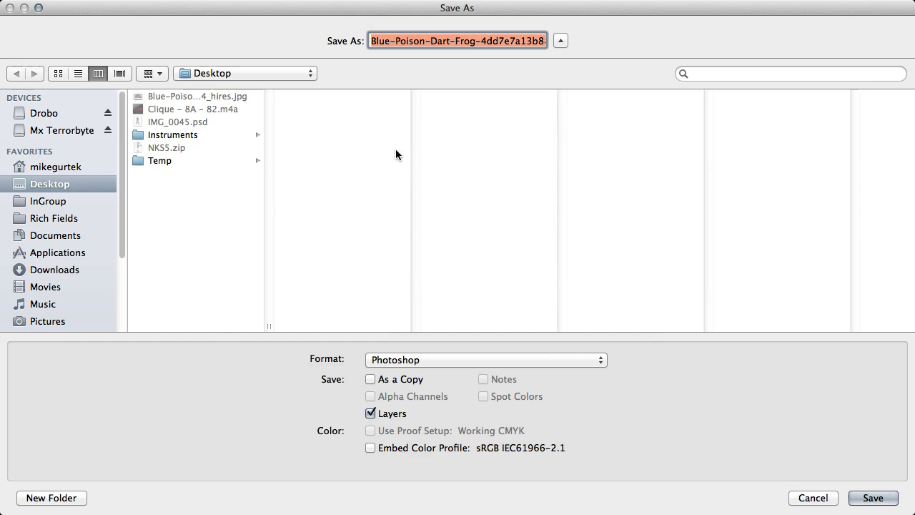
{"action": "left_click", "coordinate": [457, 358]}
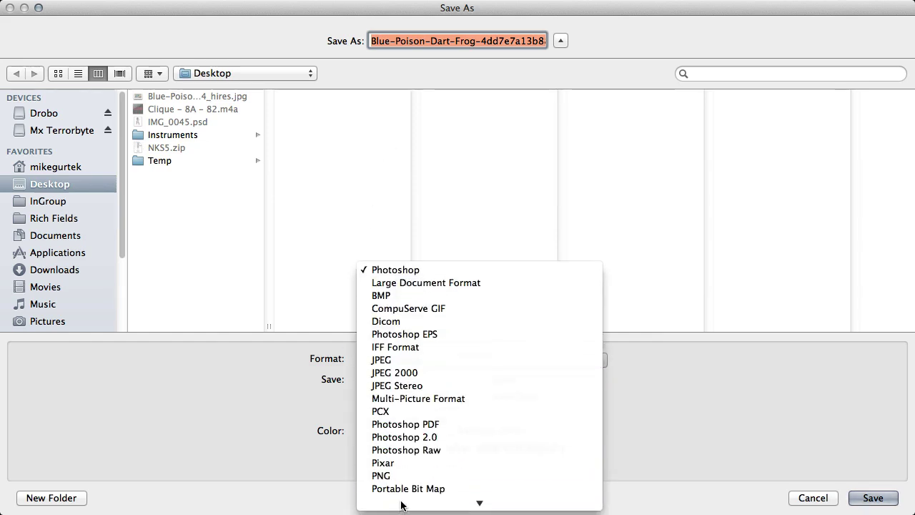
{"action": "left_click", "coordinate": [404, 475]}
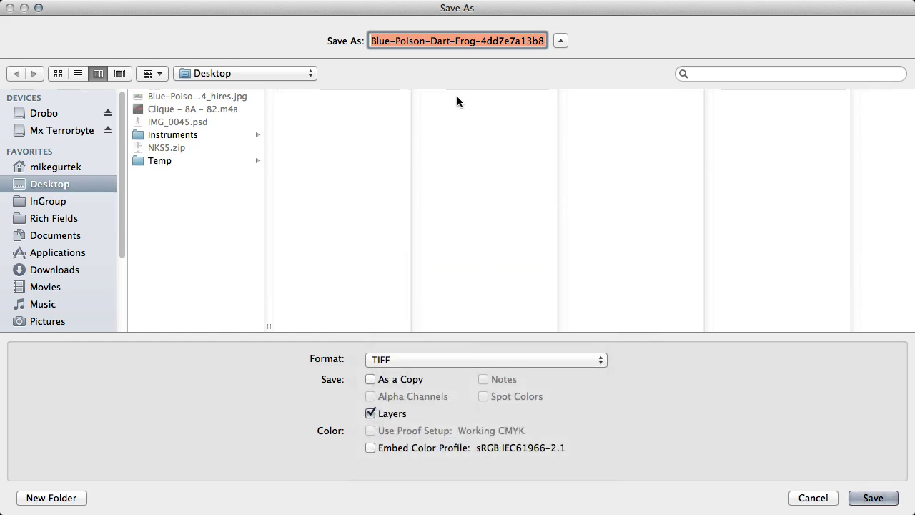
{"action": "type", "text": "BlueFrog"}
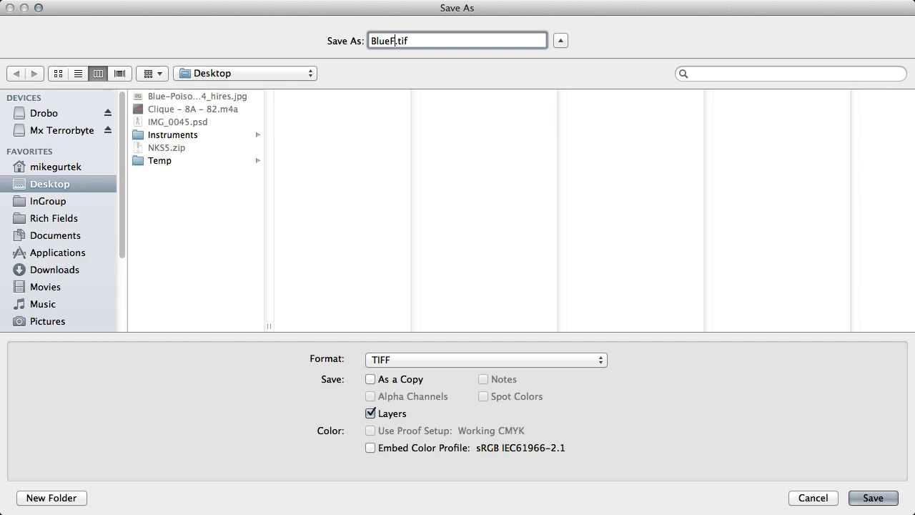
{"action": "type", "text": "Tif"}
{"action": "key", "text": "BackSpace"}
{"action": "key", "text": "BackSpace"}
{"action": "key", "text": "BackSpace"}
{"action": "left_click", "coordinate": [371, 413]}
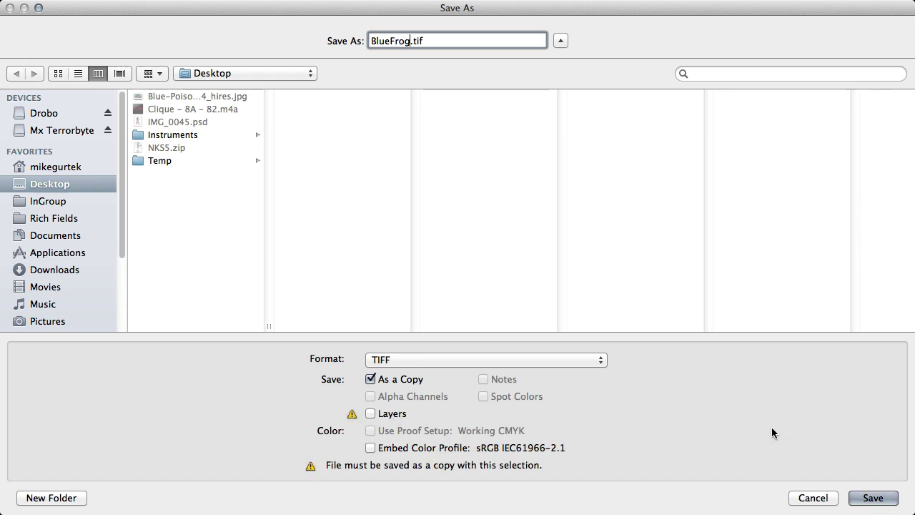
{"action": "left_click", "coordinate": [872, 498]}
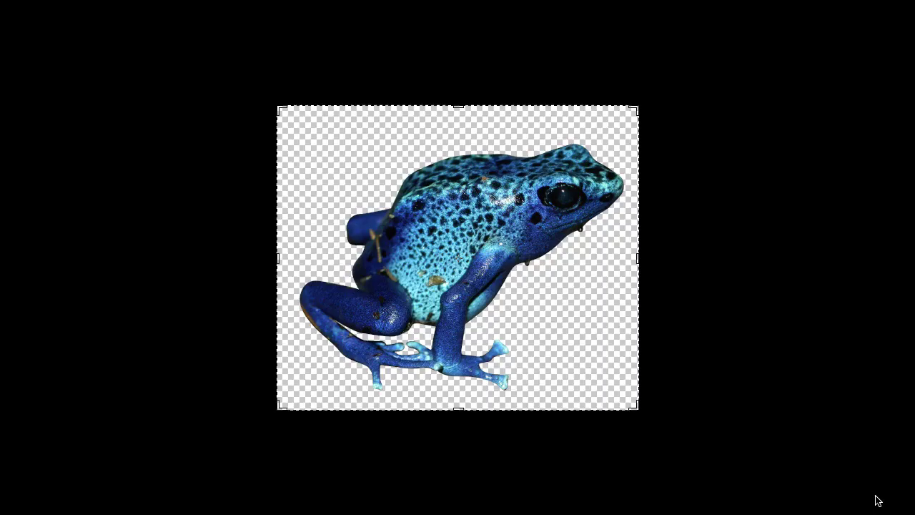
Confirm the TIFF options, then place BlueFrog.tif from the Desktop into a new 8 in × 8 in document
{"action": "left_click", "coordinate": [547, 91]}
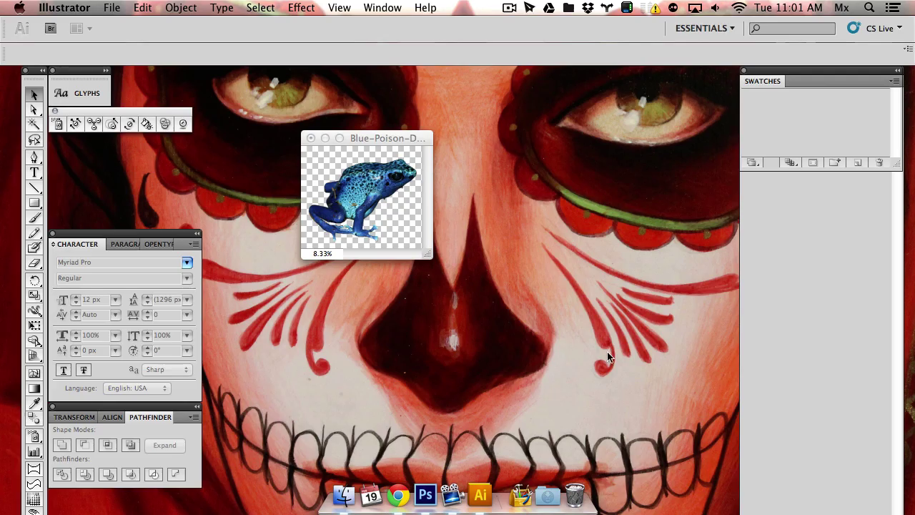
{"action": "key", "text": "super+n"}
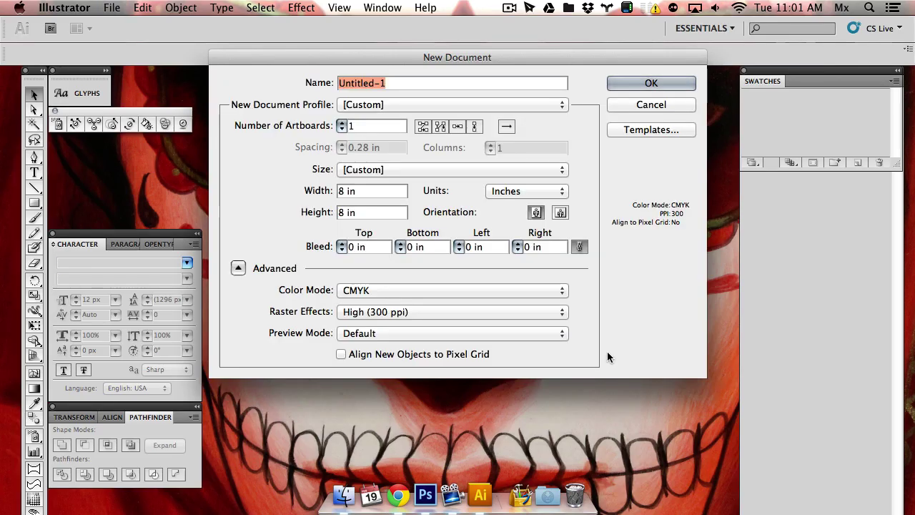
{"action": "key", "text": "Return"}
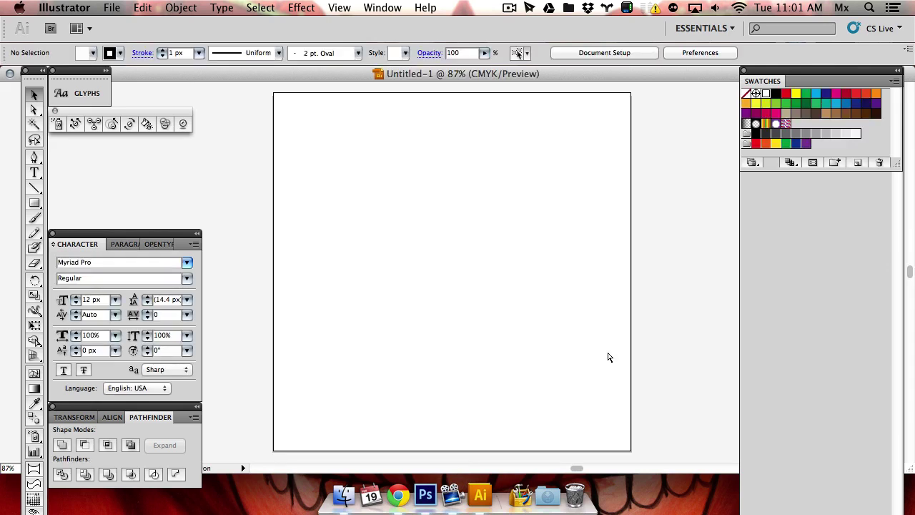
{"action": "key", "text": "shift+super+p"}
{"action": "key", "text": "shift+super+d"}
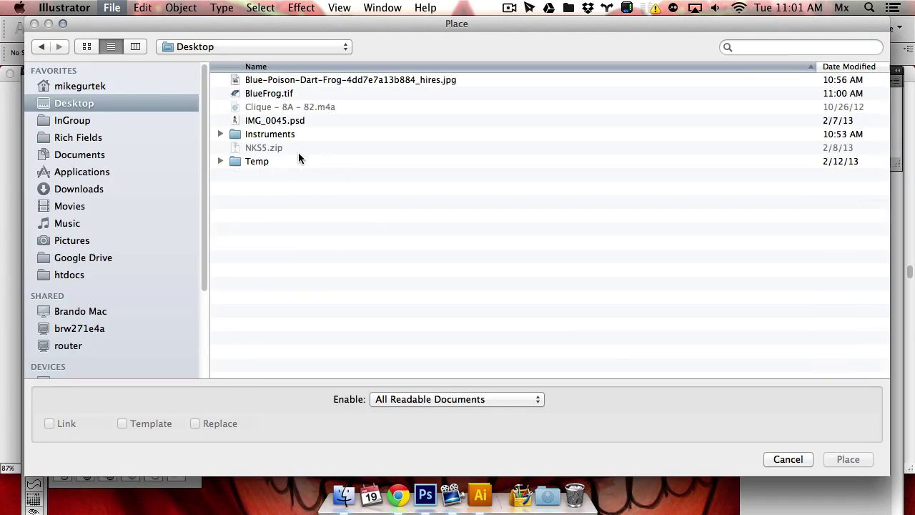
{"action": "left_click", "coordinate": [282, 98]}
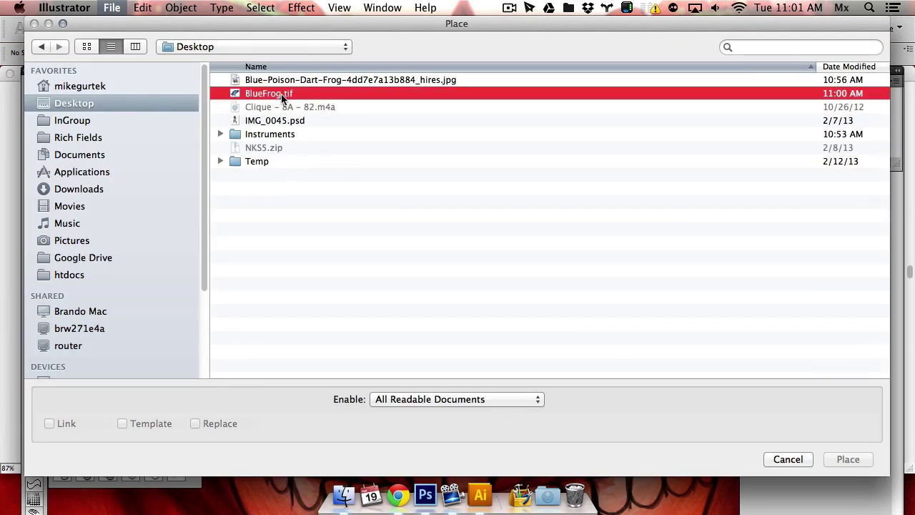
{"action": "key", "text": "Return"}
Zoom to fit the placed frog and extend the artboard up-right and down-left to frame it
{"action": "key", "text": "Tab"}
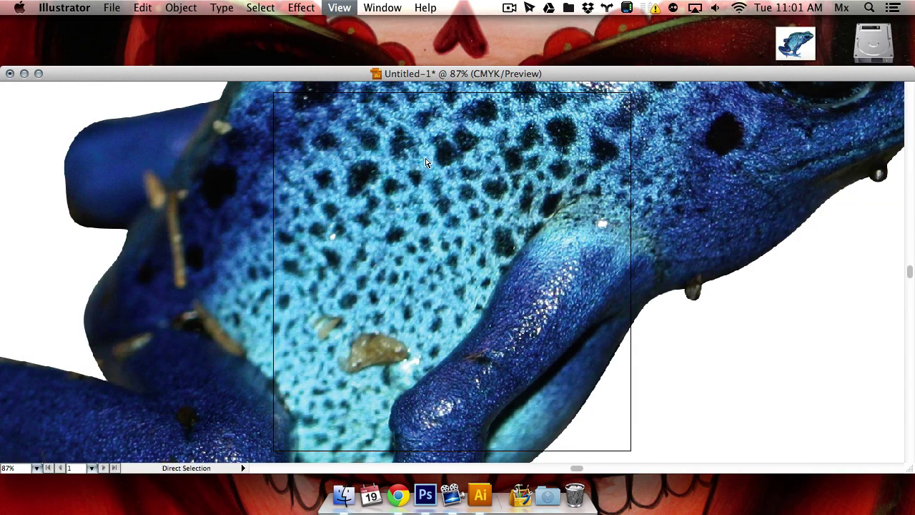
{"action": "key", "text": "v"}
{"action": "key", "text": "super+minus"}
{"action": "key", "text": "super+minus"}
{"action": "key", "text": "super+minus"}
{"action": "key", "text": "super+minus"}
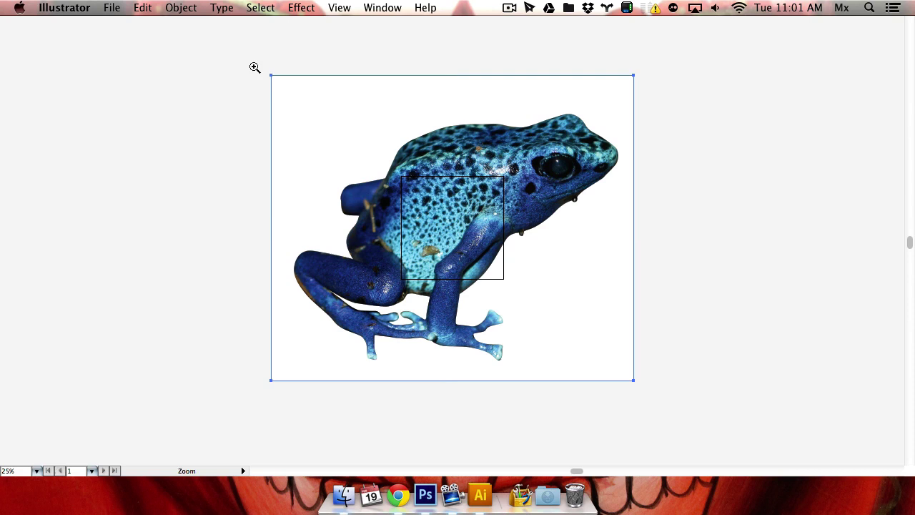
{"action": "left_click_drag", "start_coordinate": [236, 47], "coordinate": [699, 420]}
{"action": "key", "text": "space"}
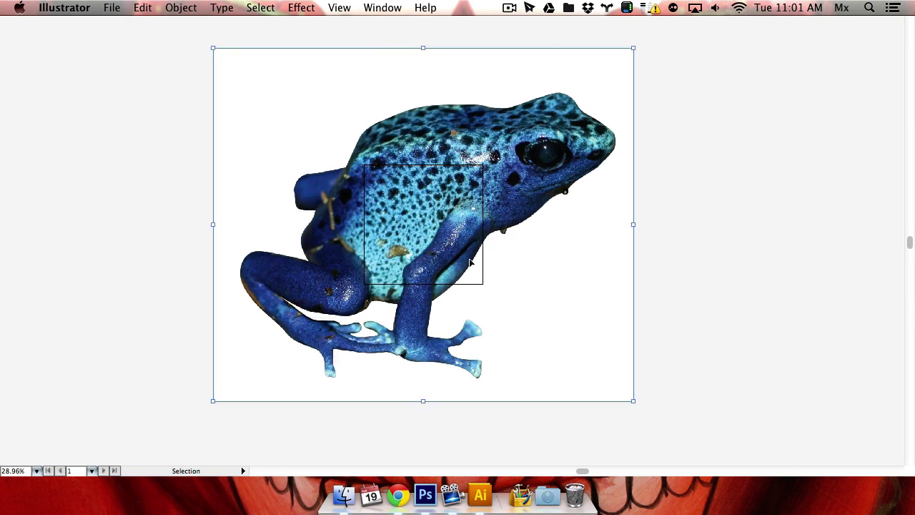
{"action": "key", "text": "shift+o"}
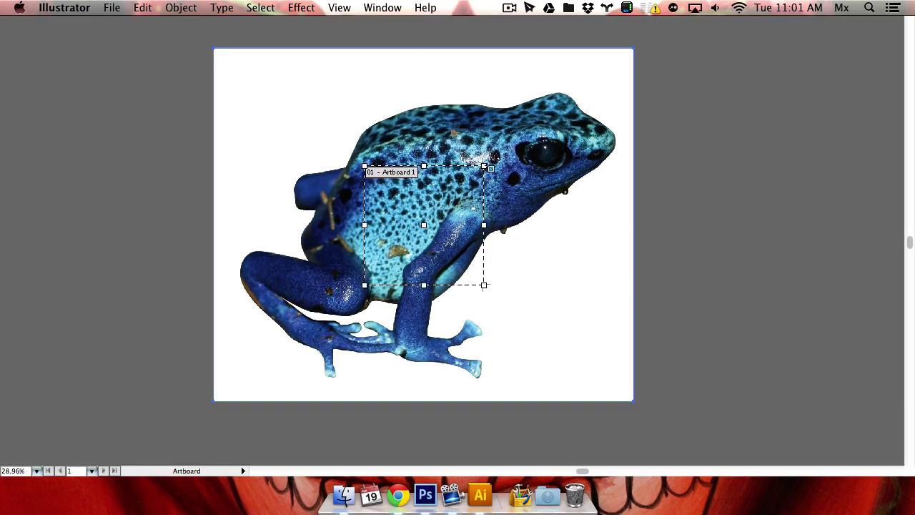
{"action": "left_click_drag", "start_coordinate": [484, 166], "coordinate": [628, 70]}
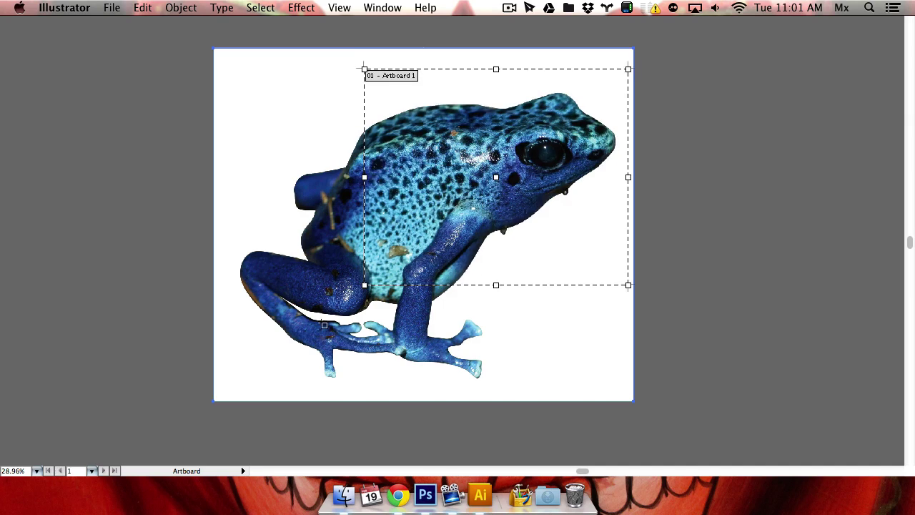
{"action": "left_click_drag", "start_coordinate": [363, 285], "coordinate": [227, 393]}
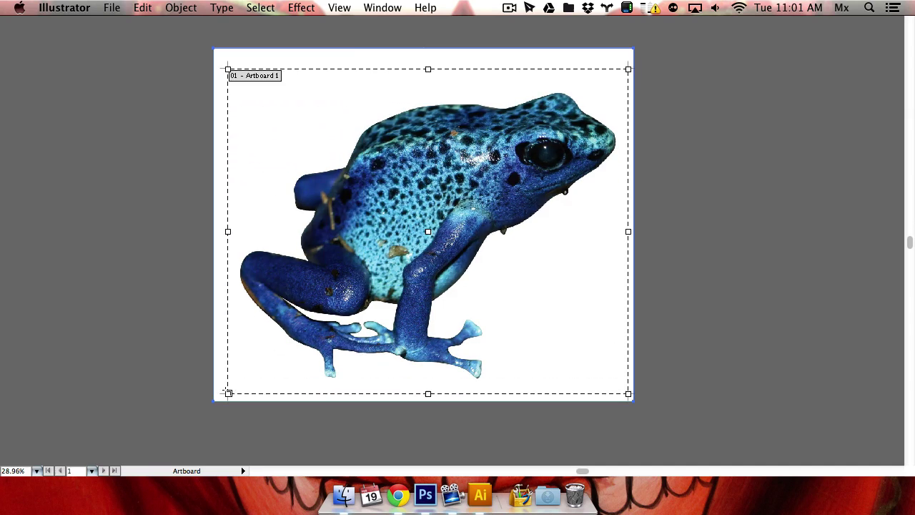
Open Live Trace Tracing Options, accept the large-image warning, then cancel the dialog
{"action": "key", "text": "v"}
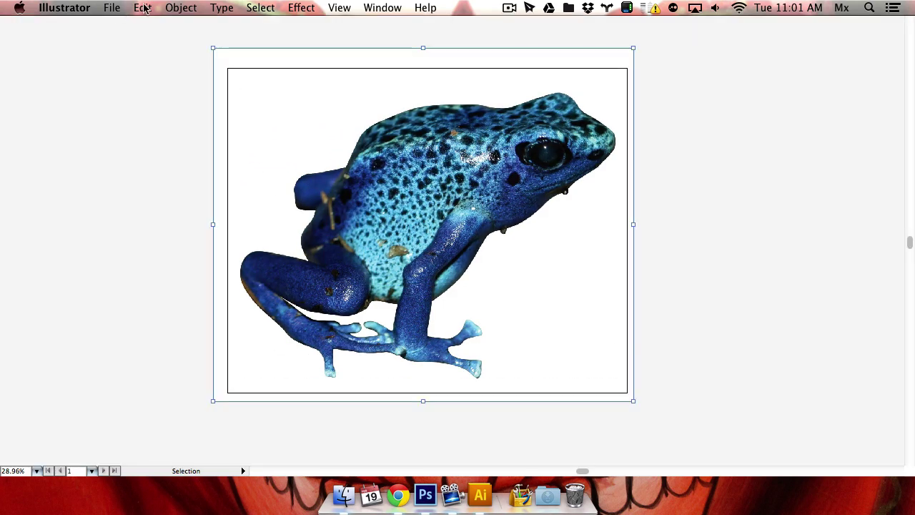
{"action": "left_click", "coordinate": [173, 8]}
{"action": "mouse_move", "coordinate": [191, 301]}
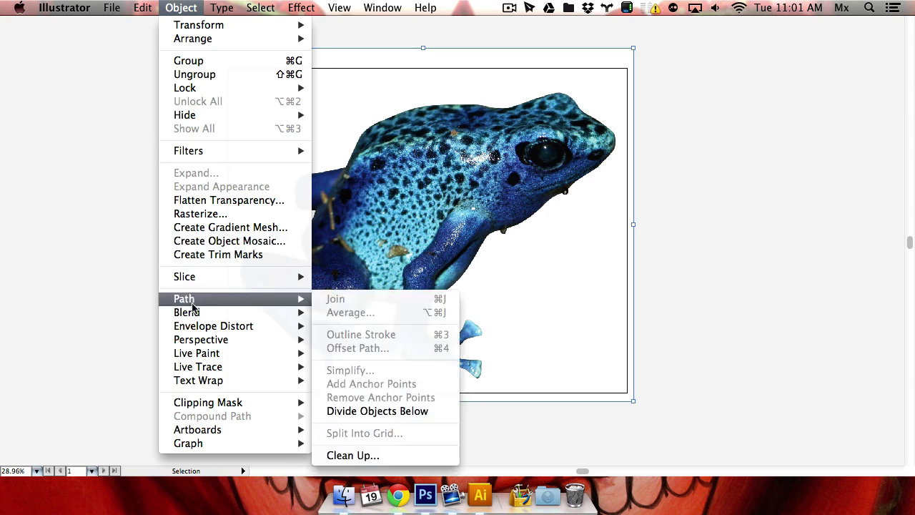
{"action": "mouse_move", "coordinate": [223, 374]}
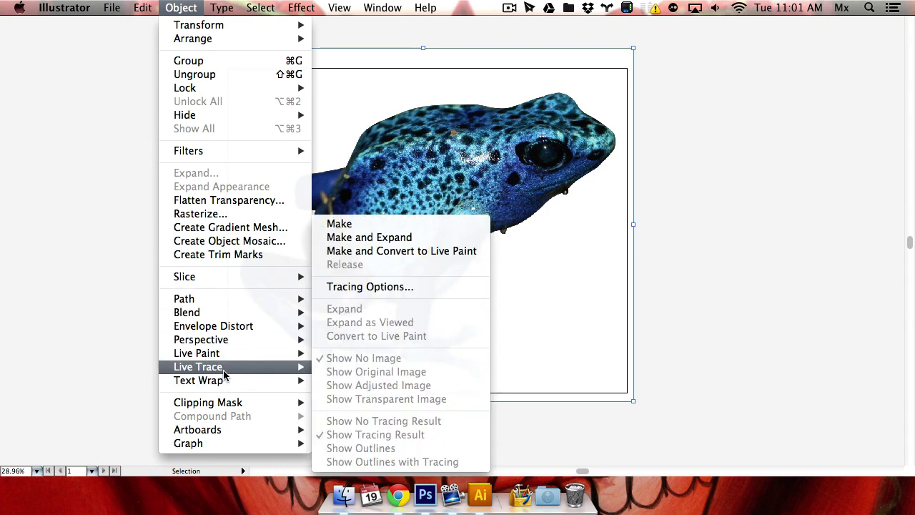
{"action": "left_click", "coordinate": [389, 286]}
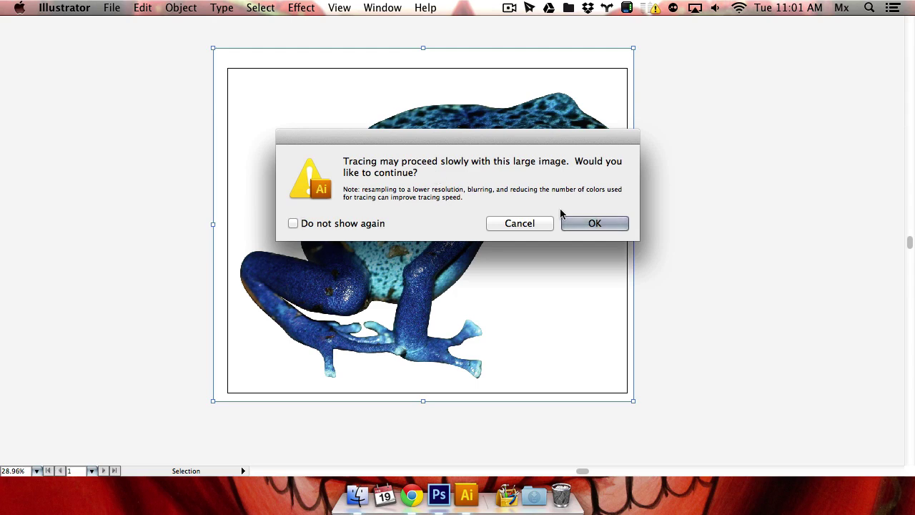
{"action": "left_click", "coordinate": [593, 223]}
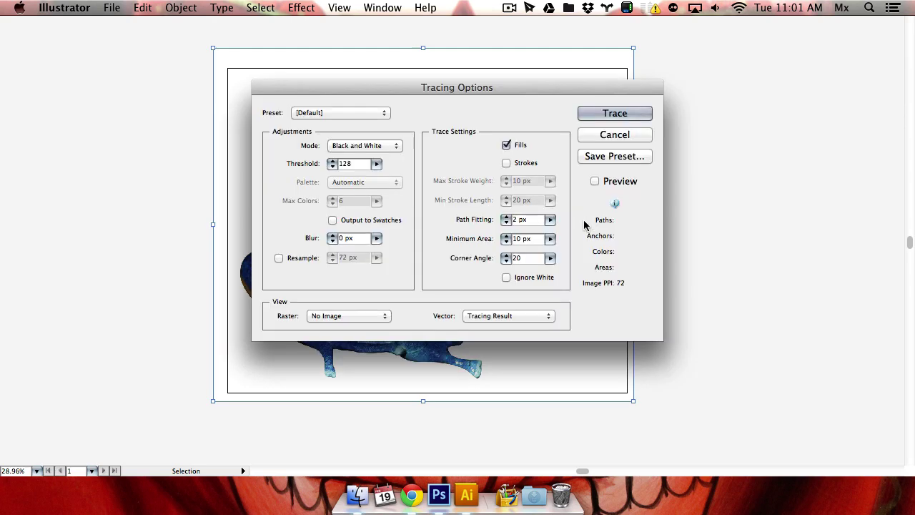
{"action": "mouse_move", "coordinate": [428, 97]}
{"action": "left_mouse_down"}
{"action": "mouse_move", "coordinate": [730, 178]}
{"action": "mouse_move", "coordinate": [712, 173]}
{"action": "left_mouse_up"}
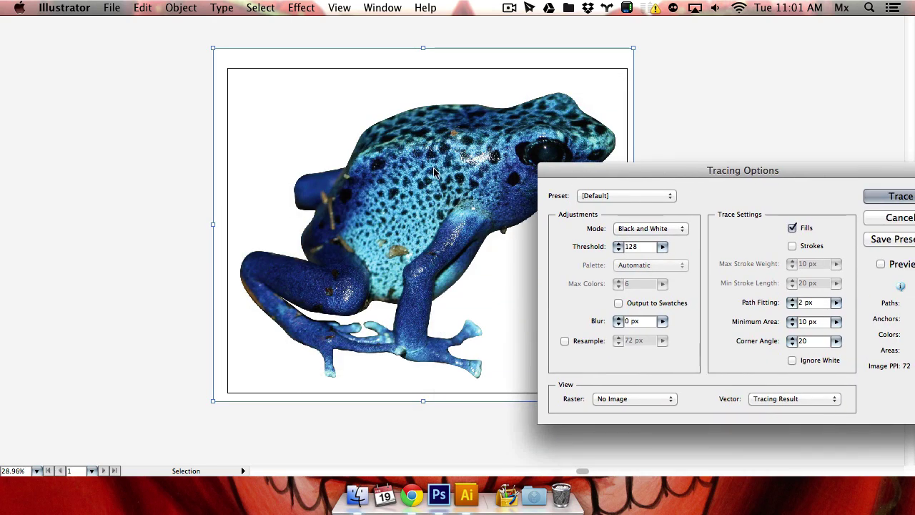
{"action": "left_click", "coordinate": [890, 217]}
Pan the frog left and reopen the Object > Live Trace submenu
{"action": "left_click_drag", "start_coordinate": [595, 189], "coordinate": [375, 208]}
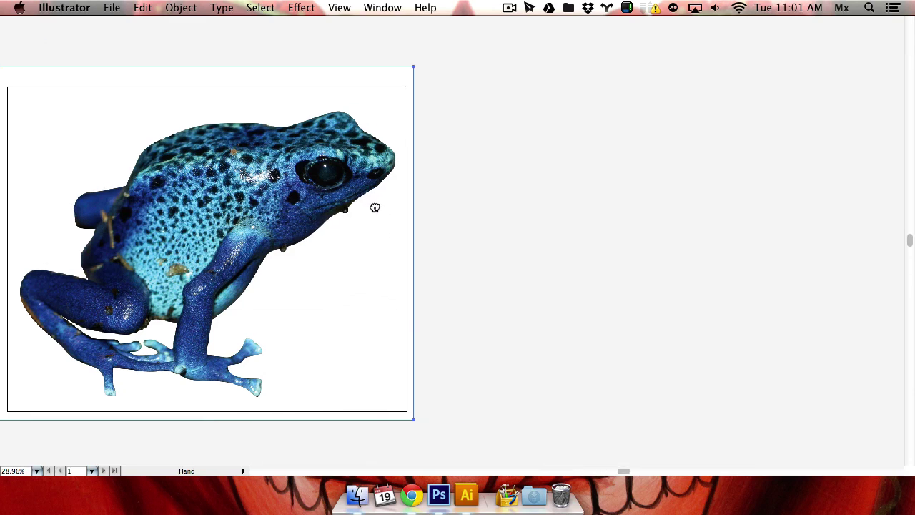
{"action": "left_click", "coordinate": [194, 7]}
{"action": "mouse_move", "coordinate": [206, 368]}
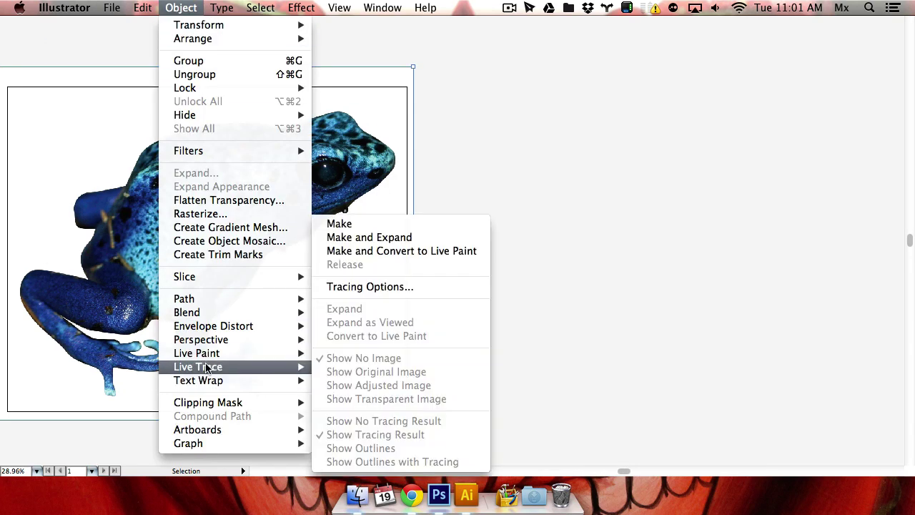
Set Tracing Options to Color mode with 6 max colours and preview the trace on the frog
{"action": "left_click", "coordinate": [384, 287]}
{"action": "left_click", "coordinate": [595, 222]}
{"action": "mouse_move", "coordinate": [594, 87]}
{"action": "left_mouse_down"}
{"action": "mouse_move", "coordinate": [743, 8]}
{"action": "mouse_move", "coordinate": [754, 58]}
{"action": "left_mouse_up"}
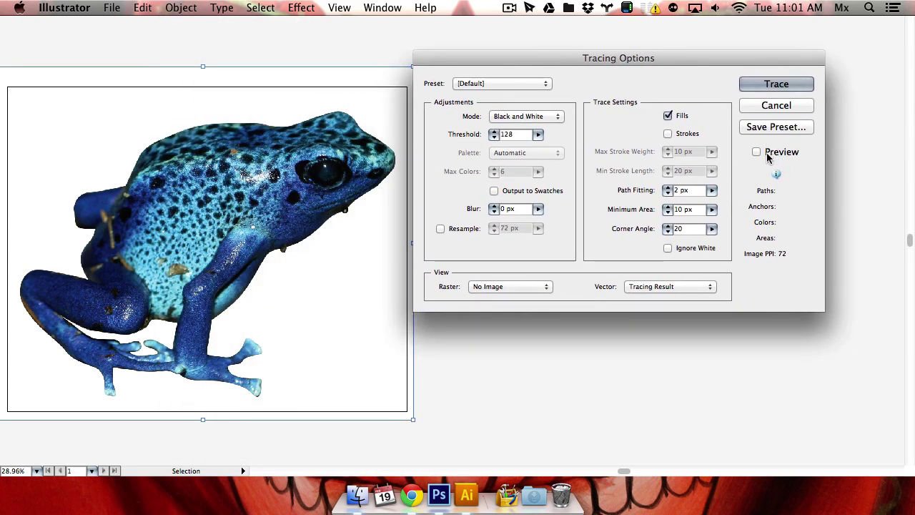
{"action": "left_click", "coordinate": [771, 153]}
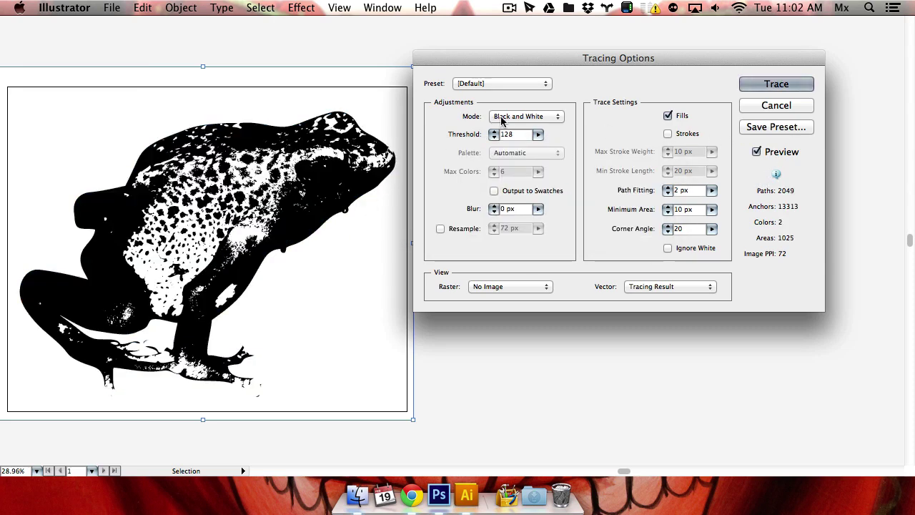
{"action": "left_click", "coordinate": [757, 153]}
{"action": "left_click", "coordinate": [532, 115]}
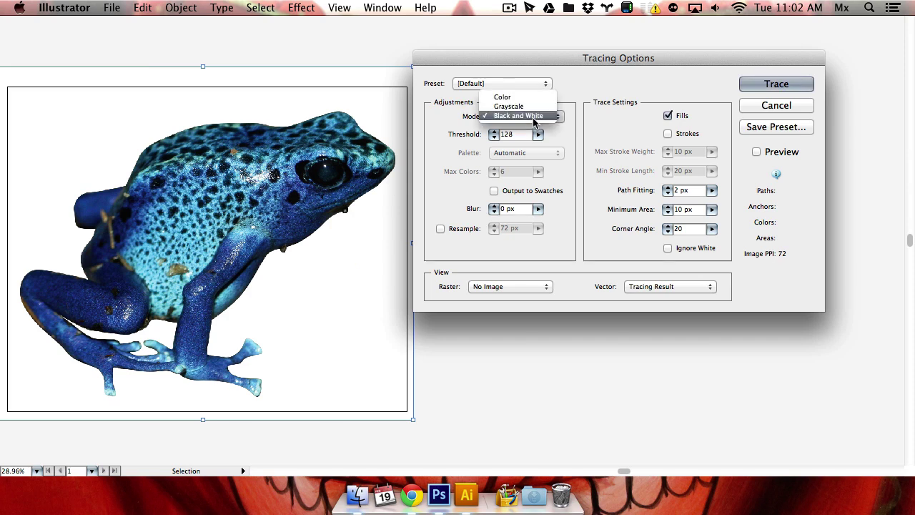
{"action": "left_click", "coordinate": [503, 97]}
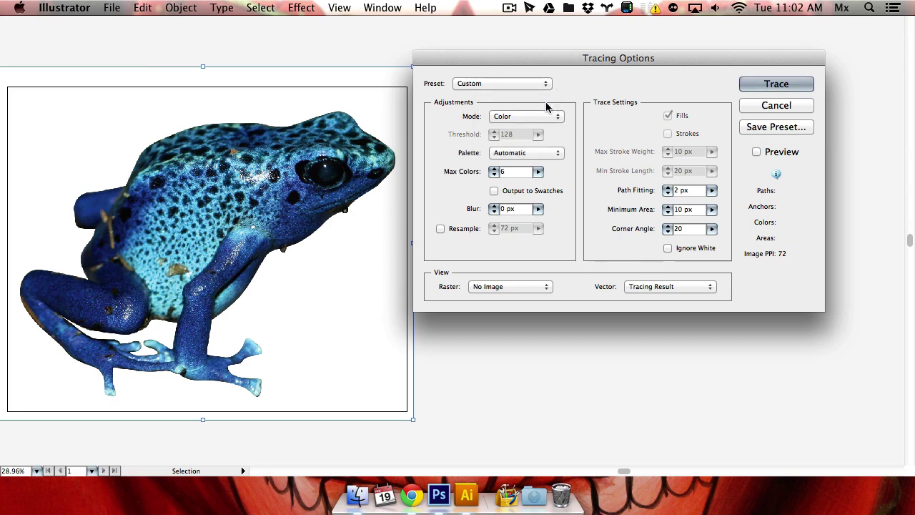
{"action": "left_click", "coordinate": [756, 152]}
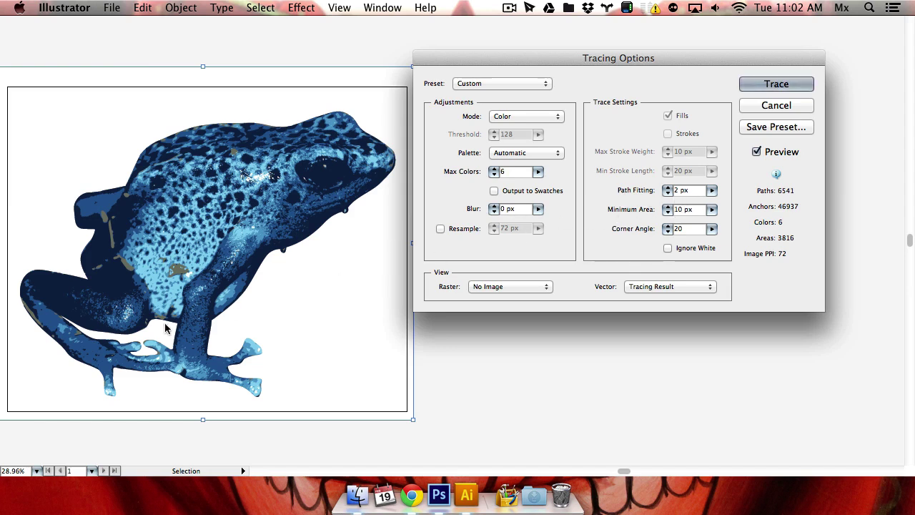
Trace the frog in 6-colour mode and centre it in view, undoing an accidental move
{"action": "left_click", "coordinate": [774, 86]}
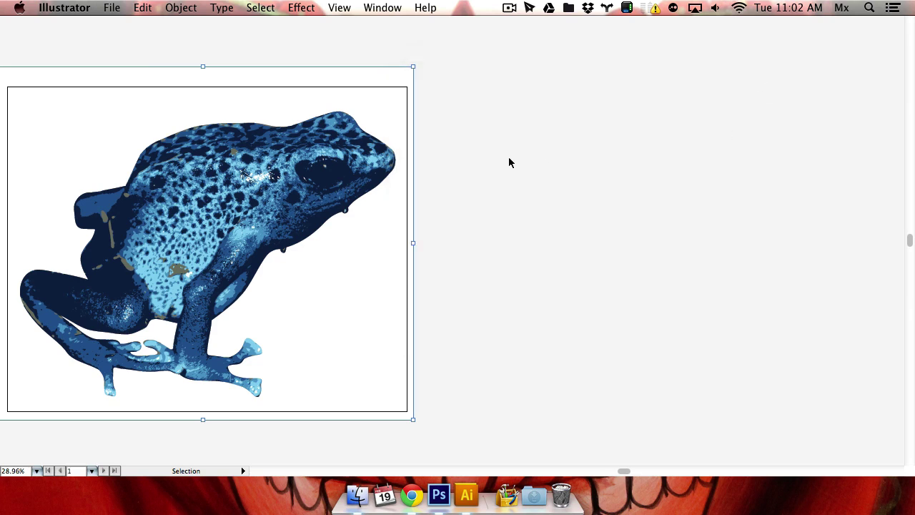
{"action": "key", "text": "space"}
{"action": "left_click_drag", "start_coordinate": [191, 190], "coordinate": [440, 182]}
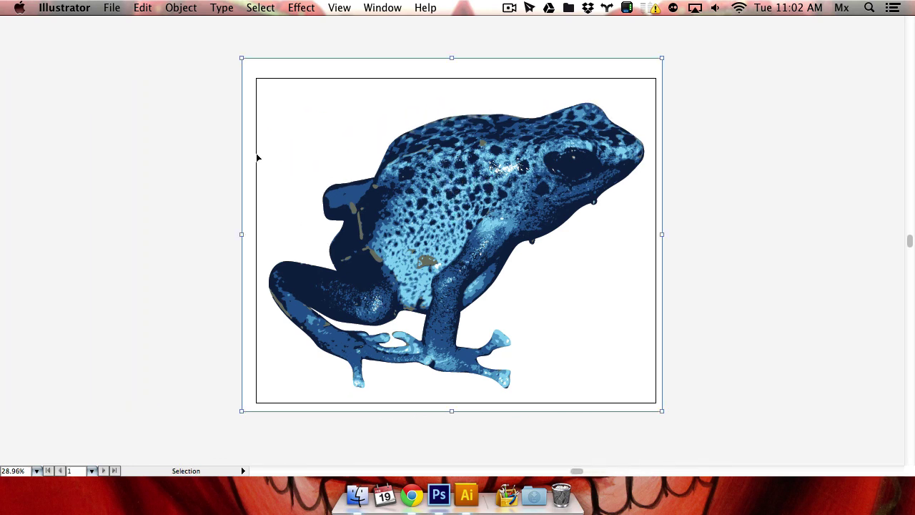
{"action": "left_click", "coordinate": [181, 7]}
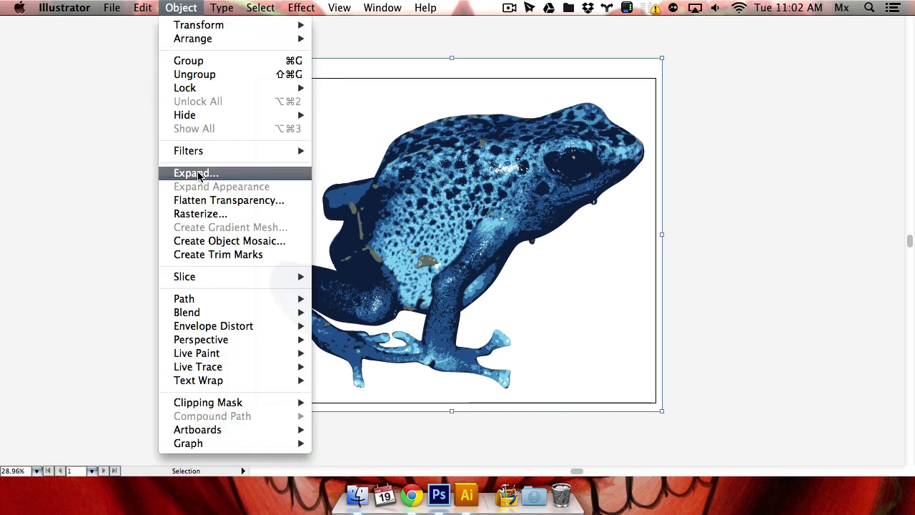
{"action": "left_click", "coordinate": [213, 173]}
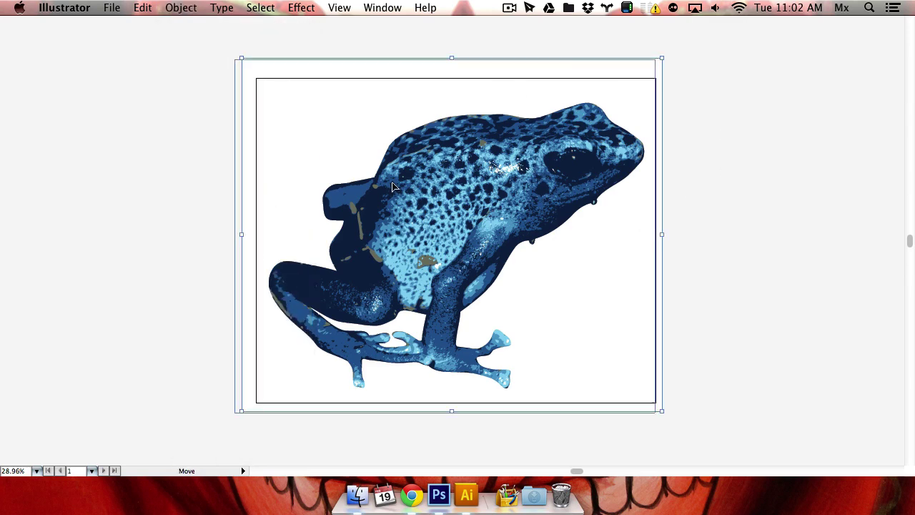
{"action": "left_click_drag", "start_coordinate": [499, 186], "coordinate": [316, 202]}
{"action": "key", "text": "a"}
{"action": "key", "text": "super+c"}
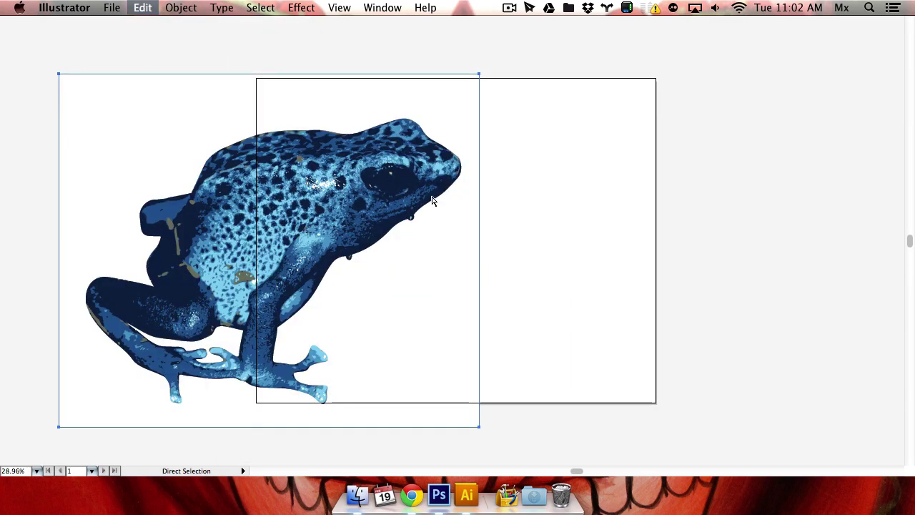
{"action": "key", "text": "super+z"}
{"action": "key", "text": "v"}
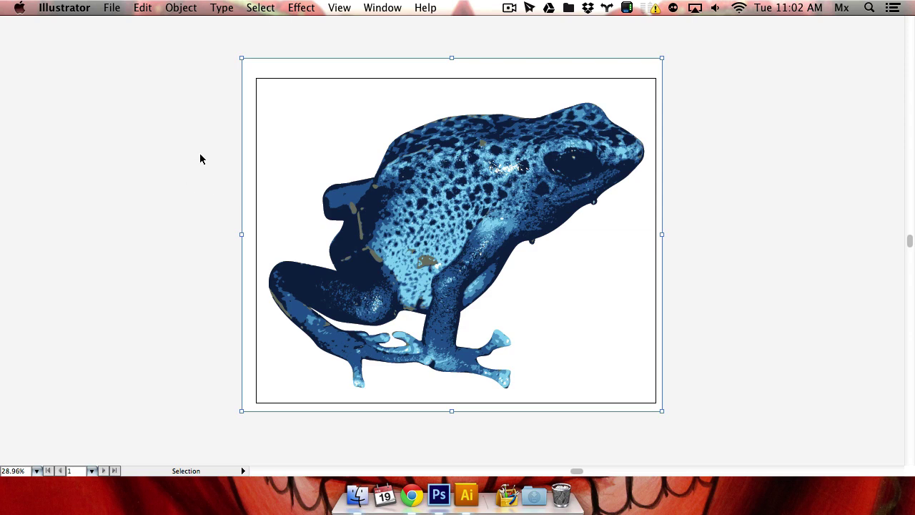
Expand the trace via Object > Expand with Object and Fill, then deselect the artwork
{"action": "left_click", "coordinate": [183, 9]}
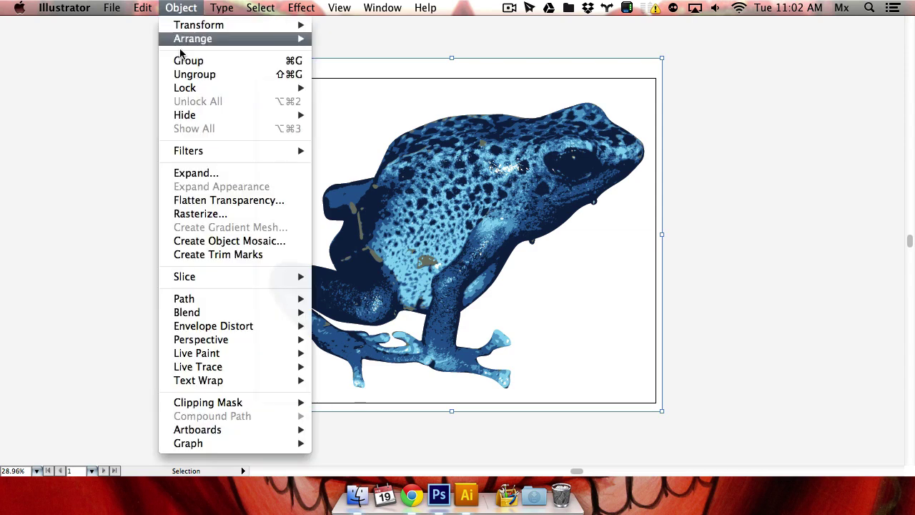
{"action": "left_click", "coordinate": [213, 173]}
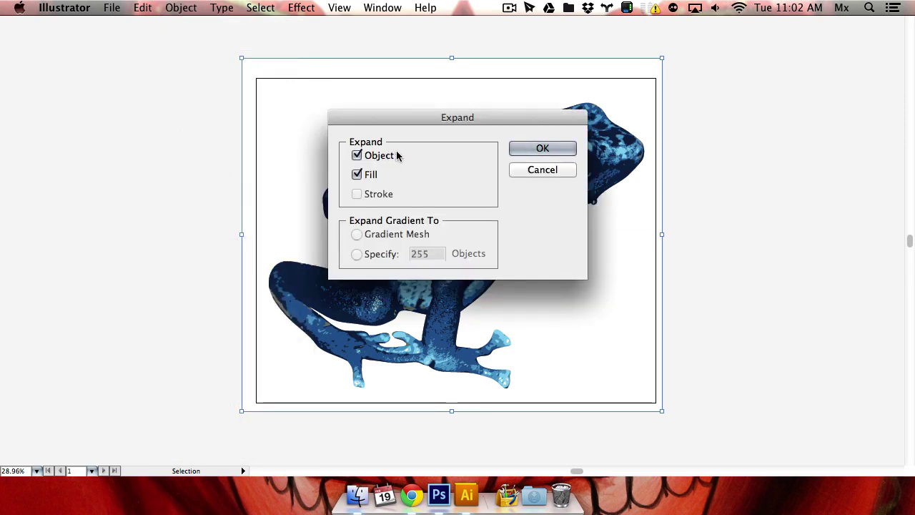
{"action": "left_click", "coordinate": [530, 169]}
{"action": "left_click", "coordinate": [180, 8]}
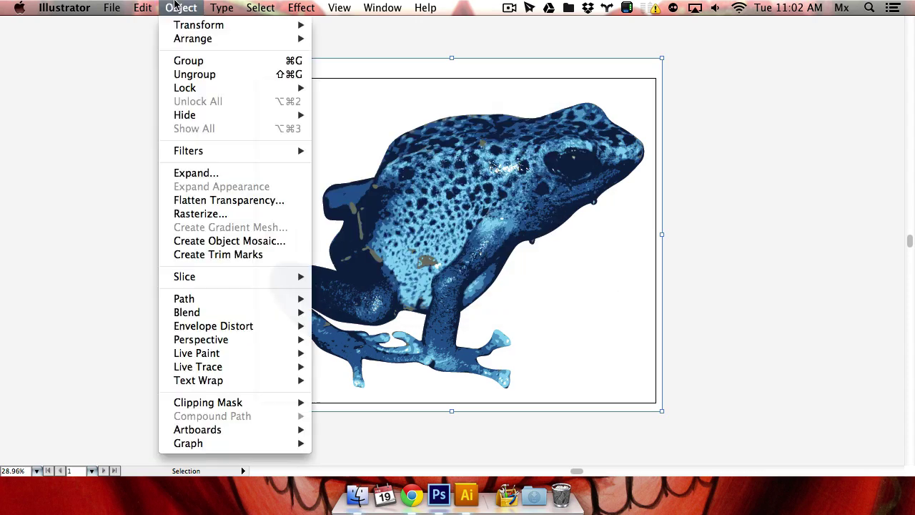
{"action": "left_click", "coordinate": [206, 175]}
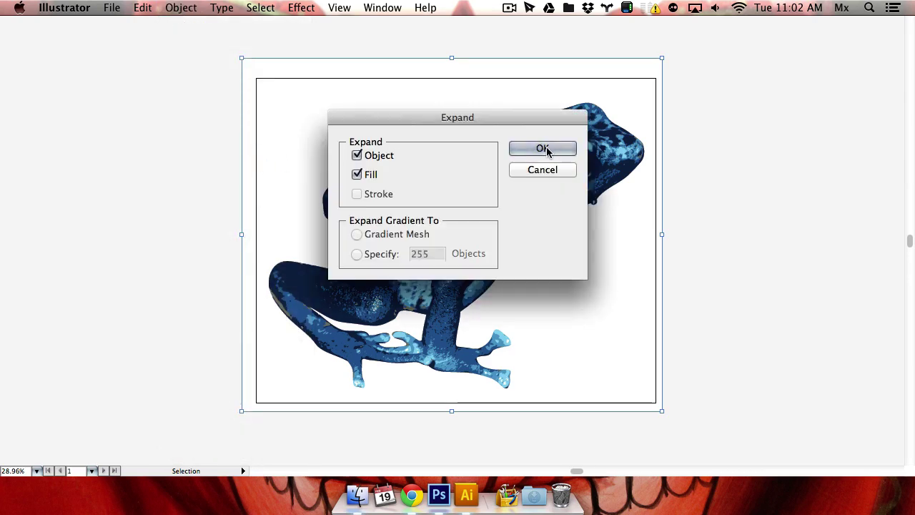
{"action": "left_click", "coordinate": [543, 148]}
{"action": "key", "text": "a"}
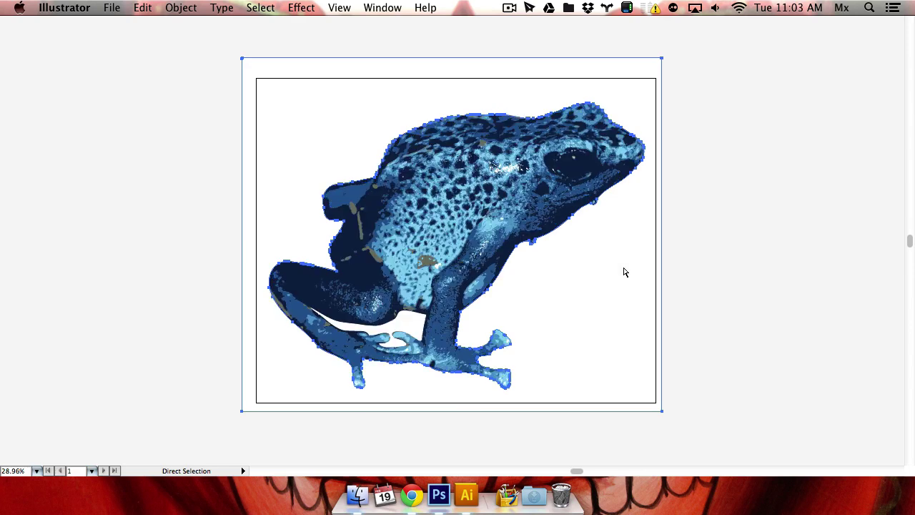
{"action": "left_click", "coordinate": [624, 271]}
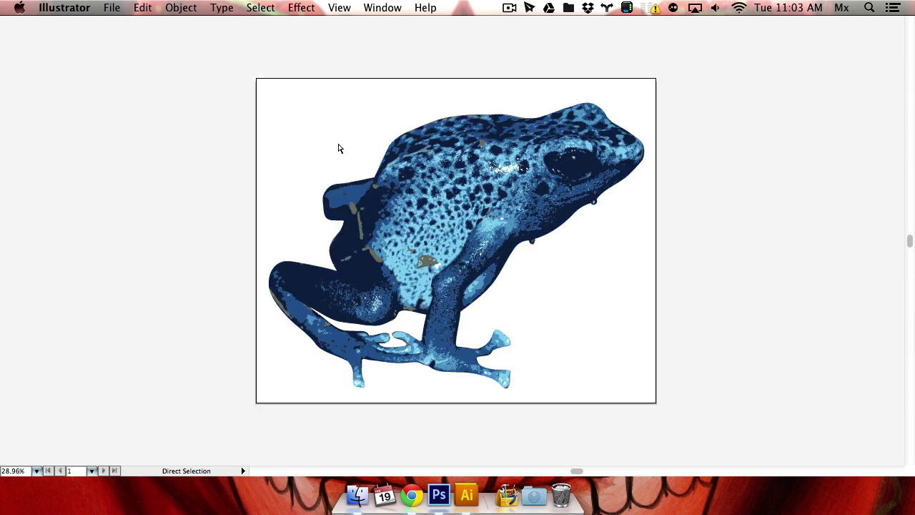
{"action": "key", "text": "super+y"}
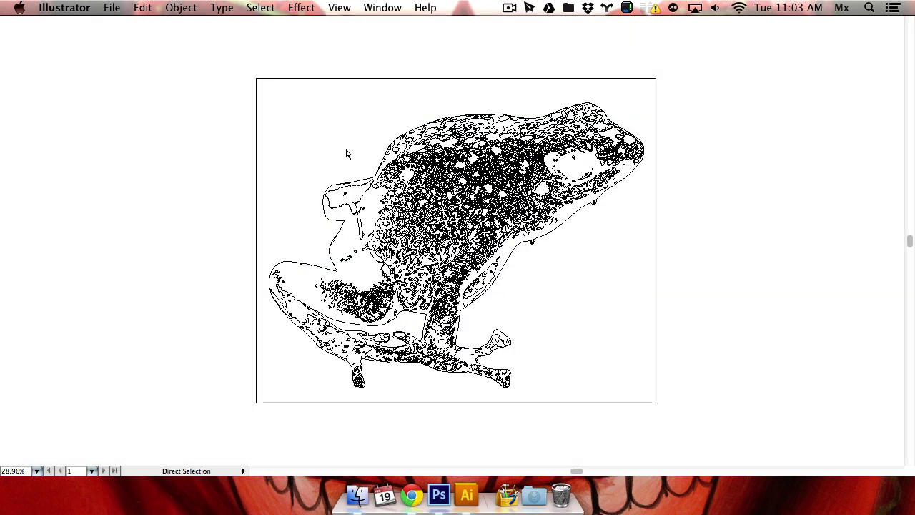
{"action": "key", "text": "super+y"}
{"action": "key", "text": "v"}
{"action": "left_click_drag", "start_coordinate": [241, 75], "coordinate": [660, 383]}
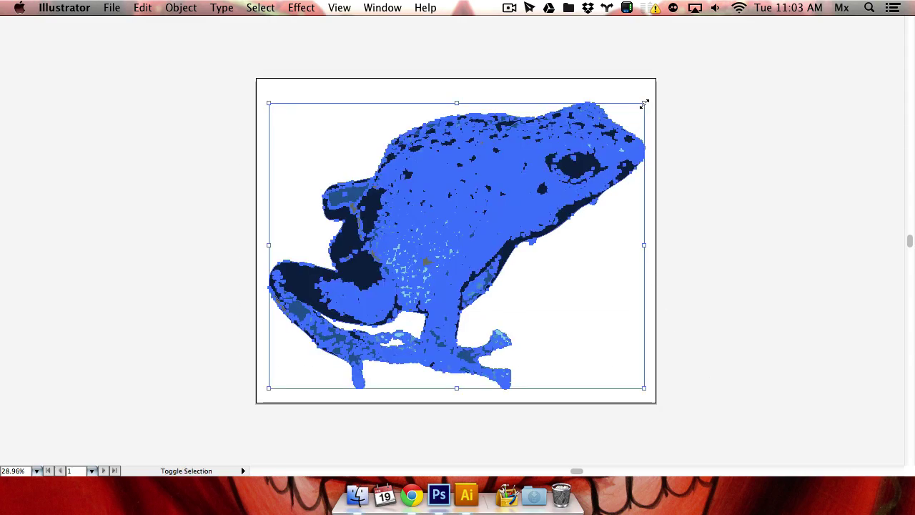
{"action": "mouse_move", "coordinate": [644, 104]}
{"action": "left_mouse_down"}
{"action": "mouse_move", "coordinate": [425, 269]}
{"action": "mouse_move", "coordinate": [612, 148]}
{"action": "mouse_move", "coordinate": [660, 95]}
{"action": "mouse_move", "coordinate": [650, 99]}
{"action": "left_mouse_up"}
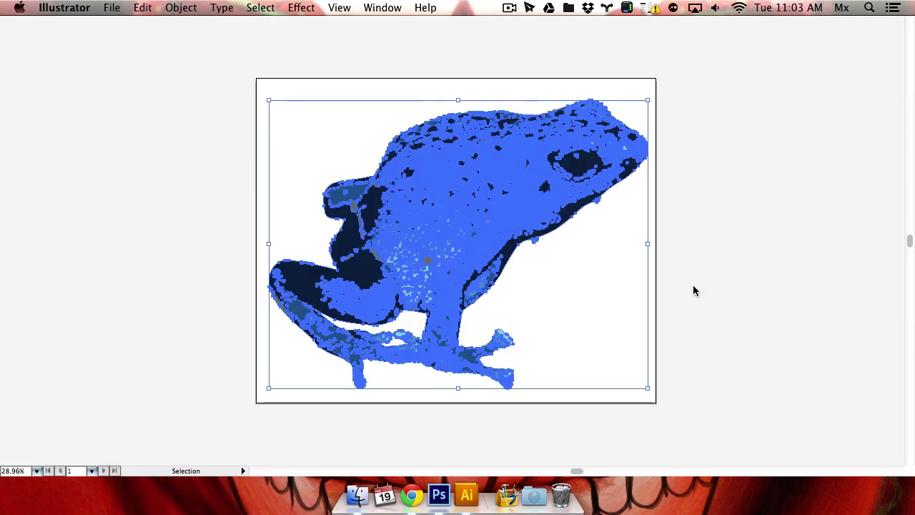
{"action": "left_click", "coordinate": [694, 291]}
{"action": "key", "text": "z"}
{"action": "left_click", "coordinate": [500, 215]}
{"action": "key", "text": "a"}
{"action": "key", "text": "super+y"}
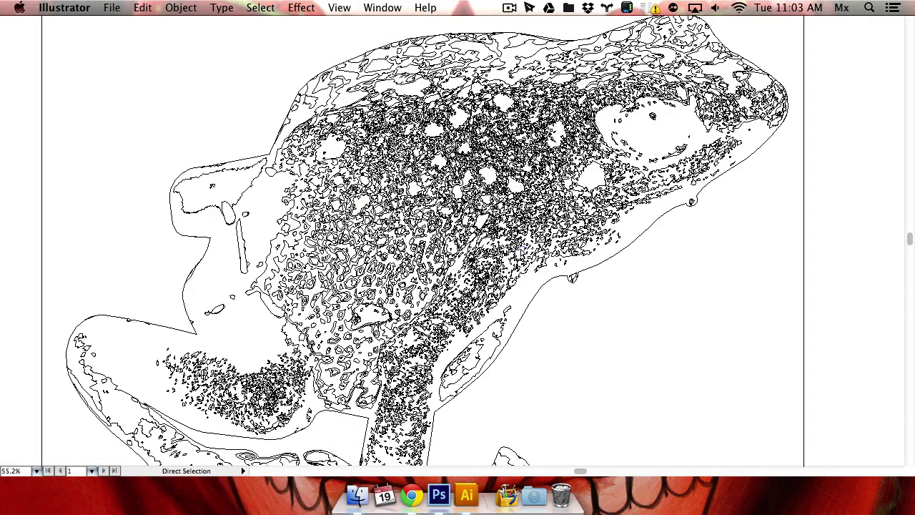
{"action": "key", "text": "z"}
{"action": "left_click_drag", "start_coordinate": [343, 145], "coordinate": [506, 266]}
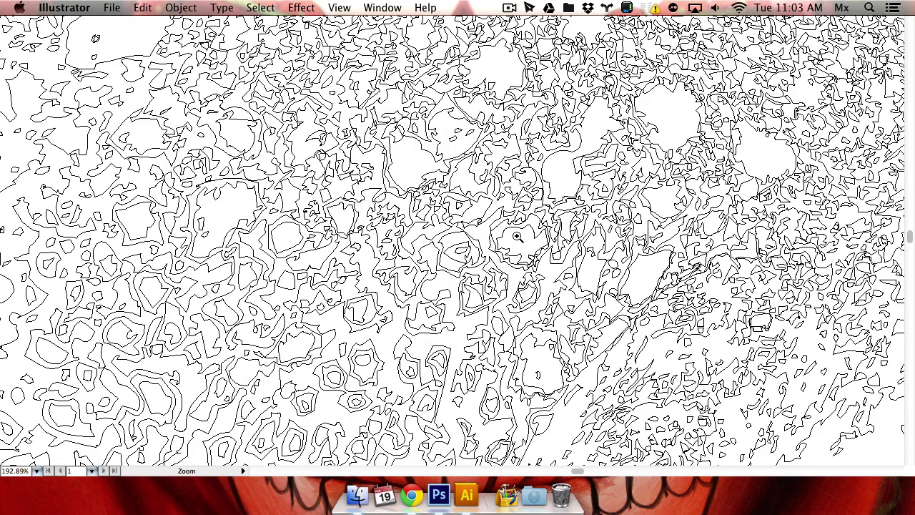
{"action": "key", "text": "super+minus"}
{"action": "key", "text": "super+minus"}
{"action": "key", "text": "super+minus"}
{"action": "key", "text": "super+minus"}
{"action": "key", "text": "super+minus"}
{"action": "key", "text": "super+y"}
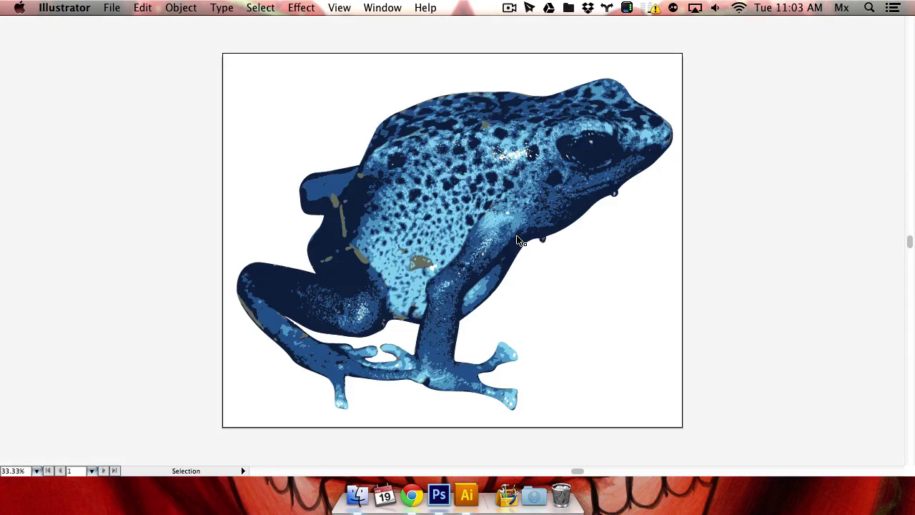
{"action": "left_click_drag", "start_coordinate": [570, 241], "coordinate": [554, 241]}
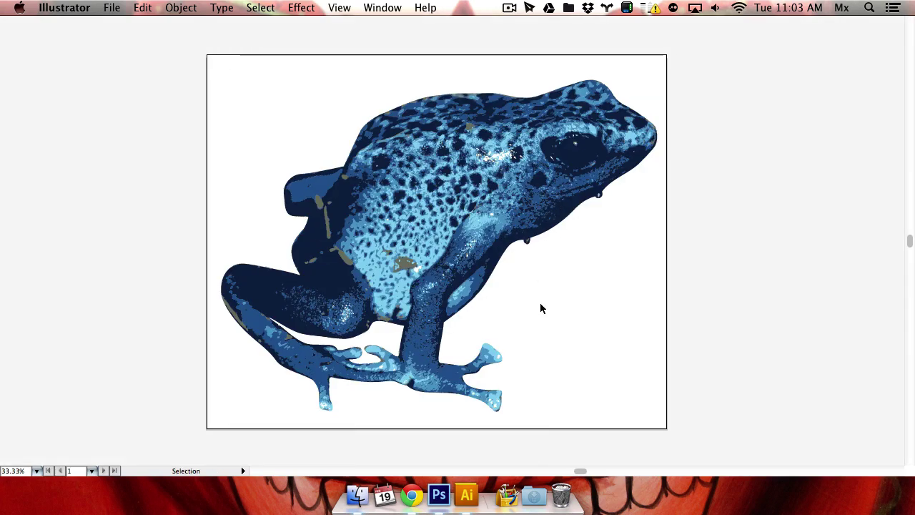